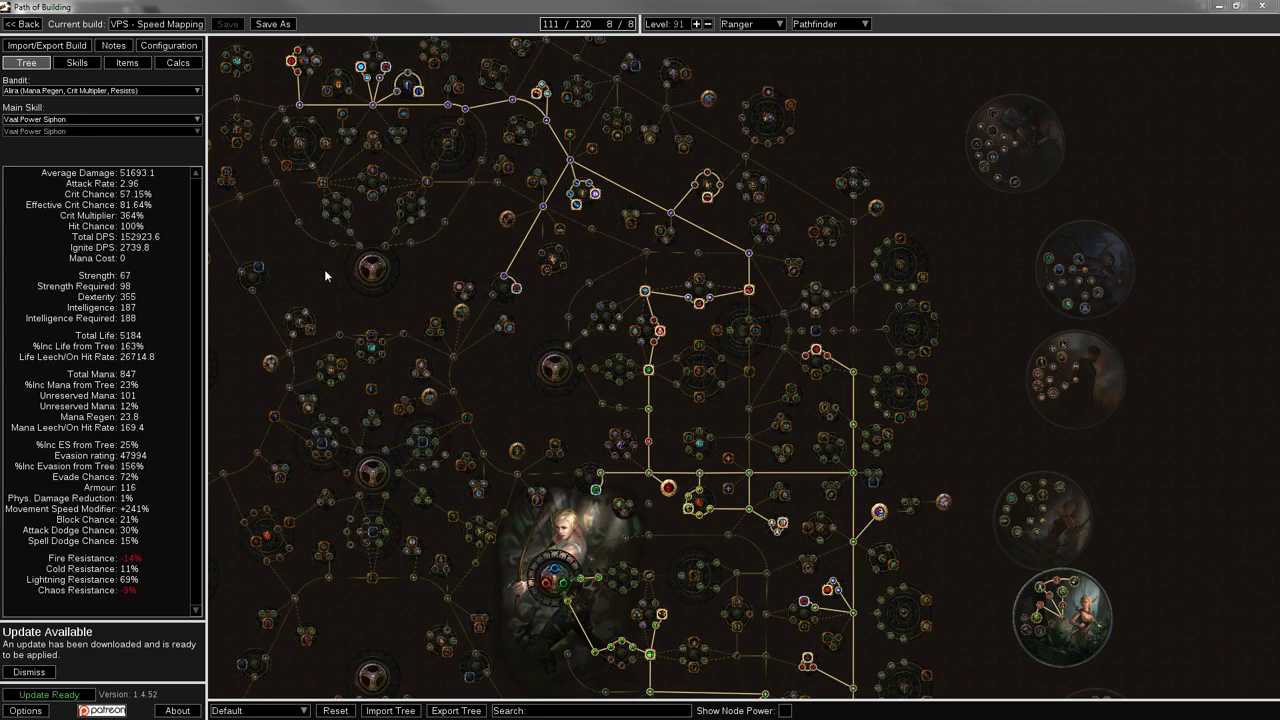
Pan the passive tree to the Pathfinder ascendancy circle and zoom in on it
drag(1052, 437, 1014, 235)
drag(1146, 354, 818, 363)
scroll(803, 390, up, 4)
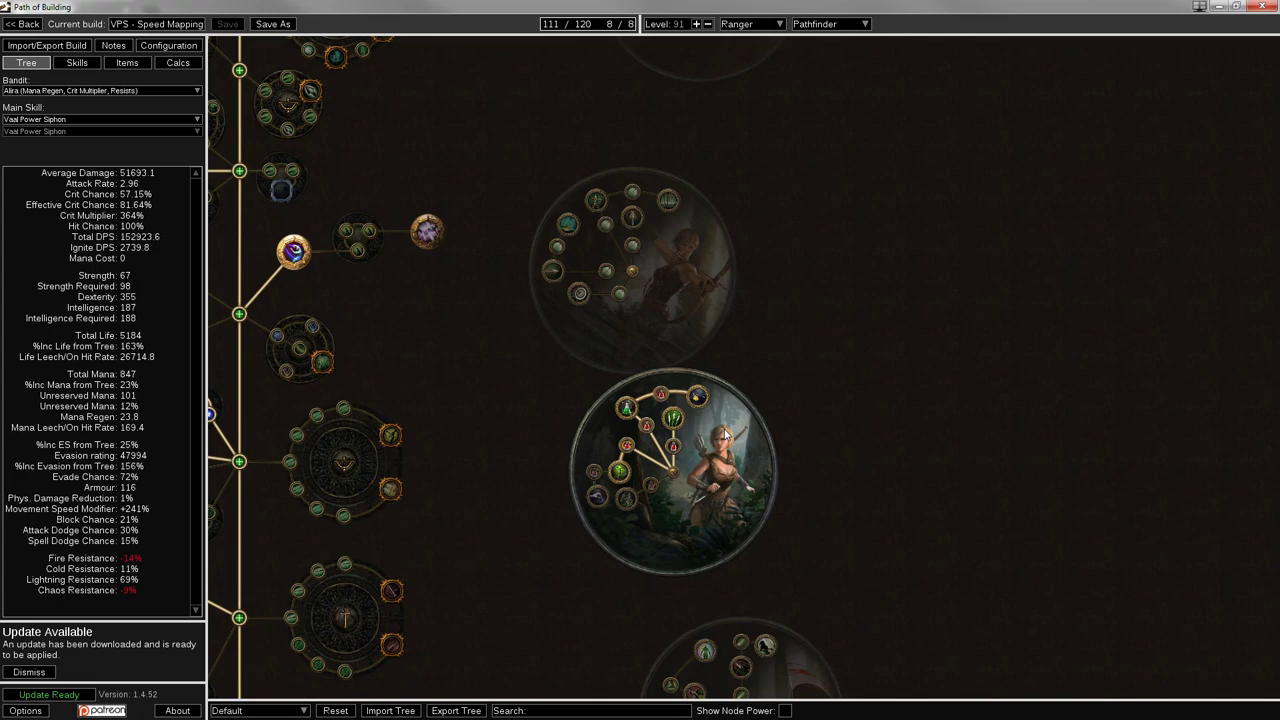
Read the tooltips of the Pathfinder notables, including Veteran Bowyer, Nature's Boon and Master Alchemist
scroll(758, 456, up, 4)
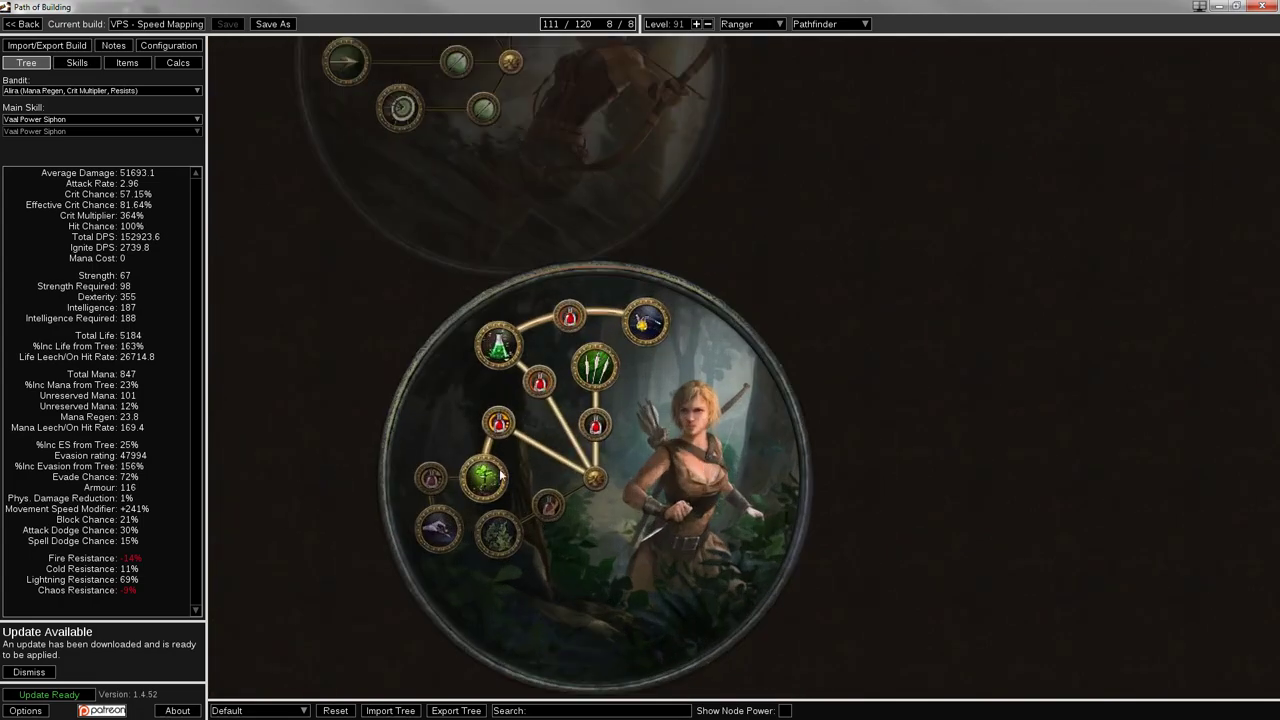
mouse_move(482, 470)
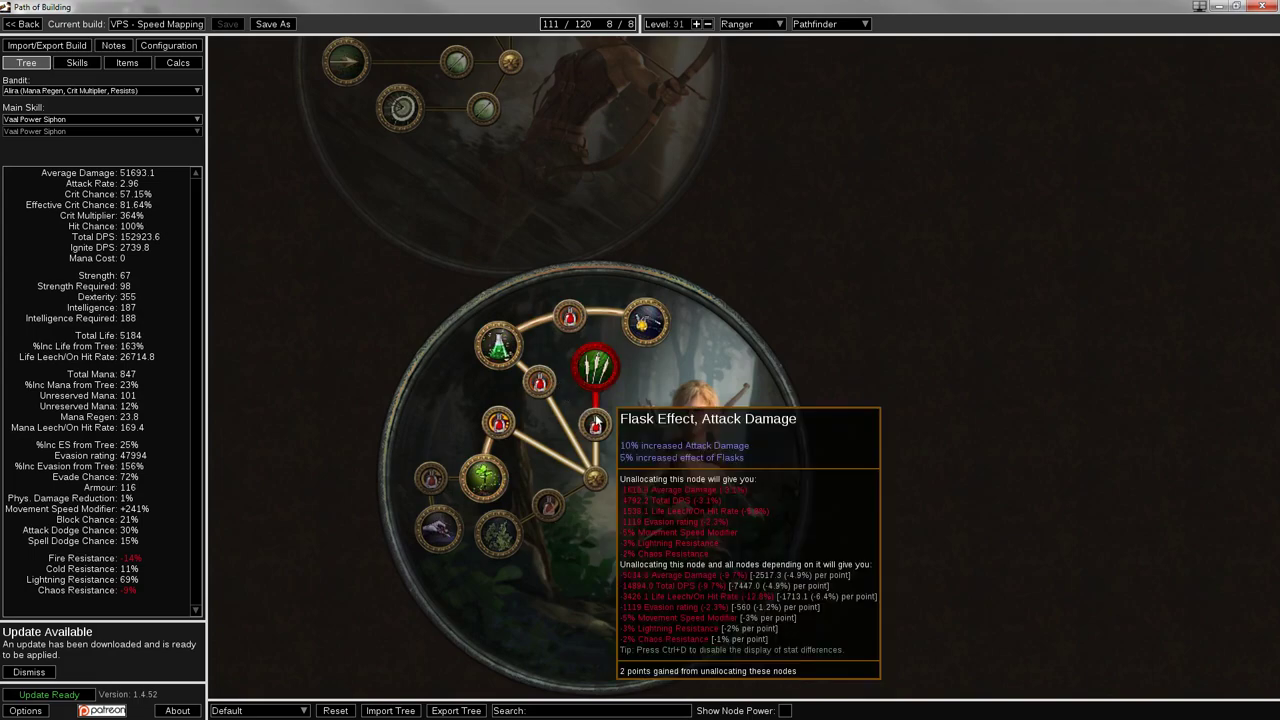
mouse_move(590, 372)
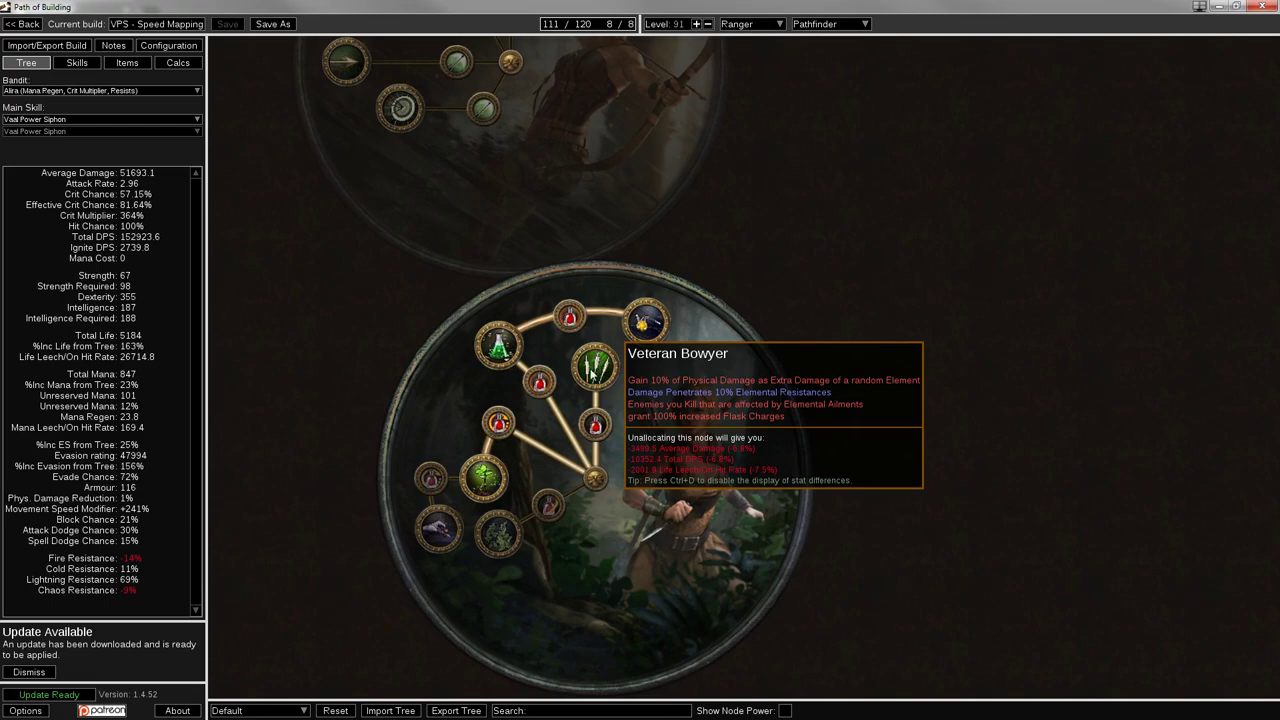
mouse_move(491, 354)
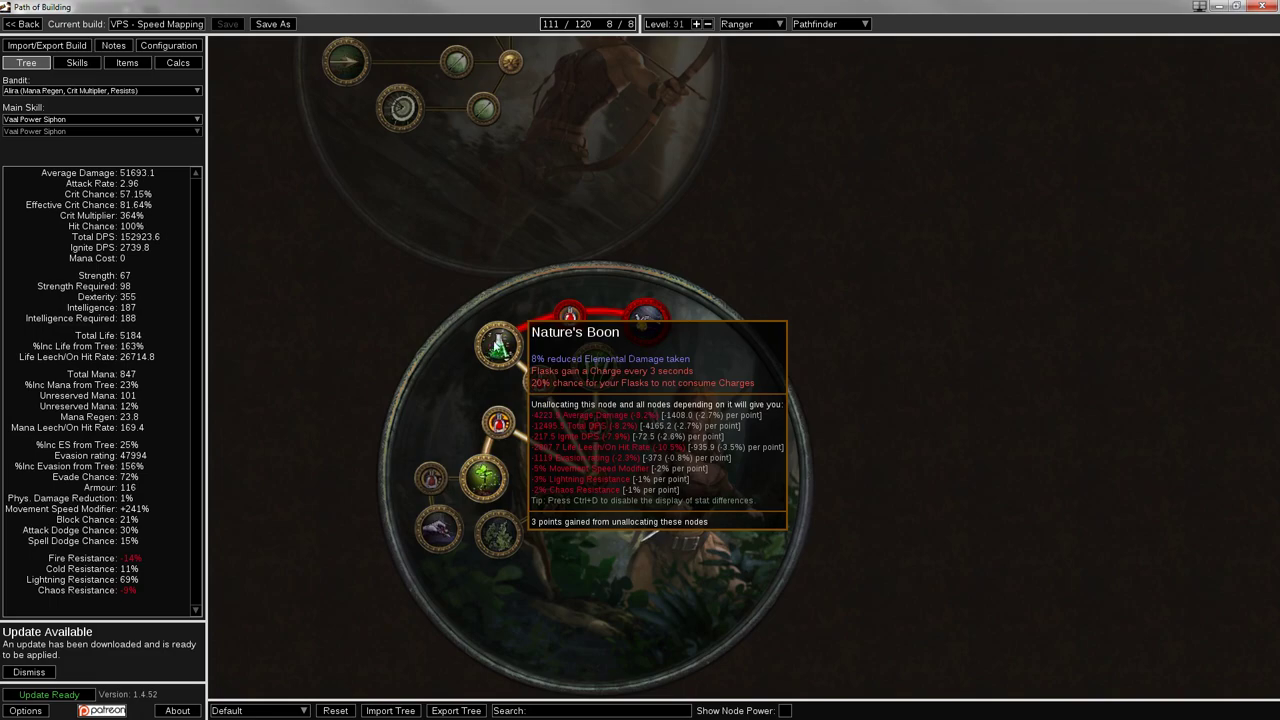
mouse_move(645, 318)
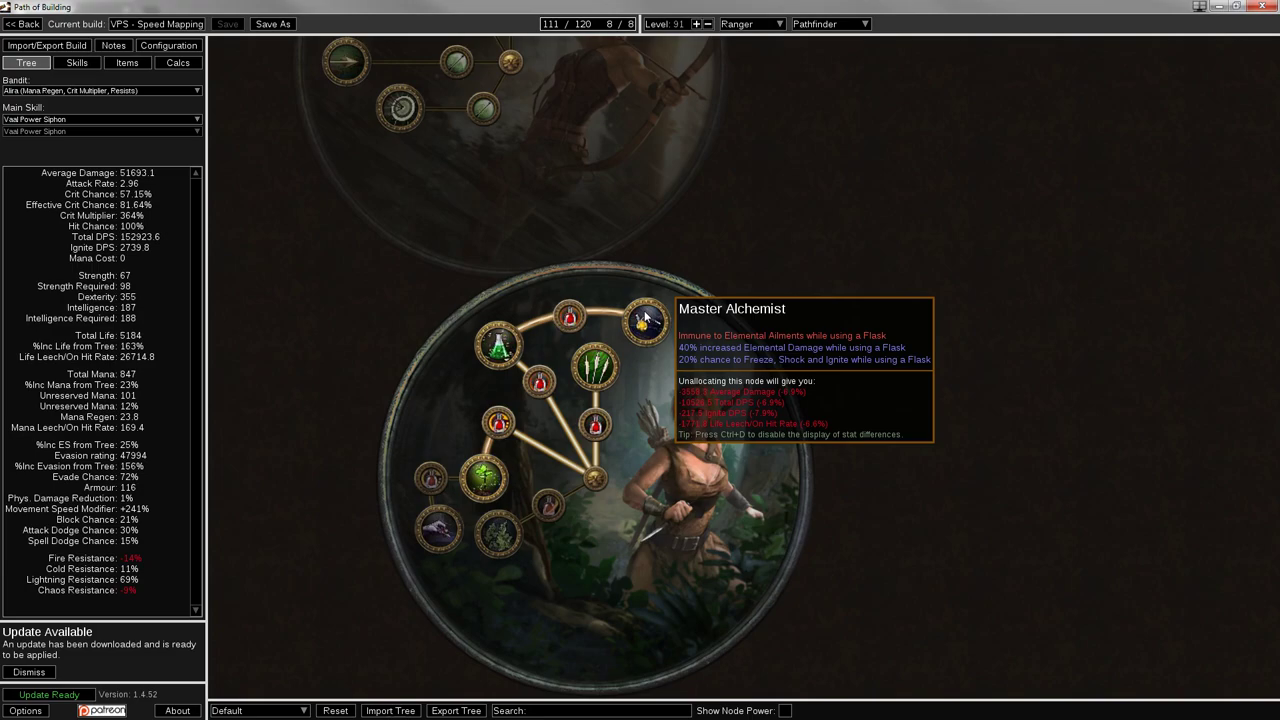
Move off the ascendancy circle and zoom back out to the wider passive tree
drag(714, 416, 849, 388)
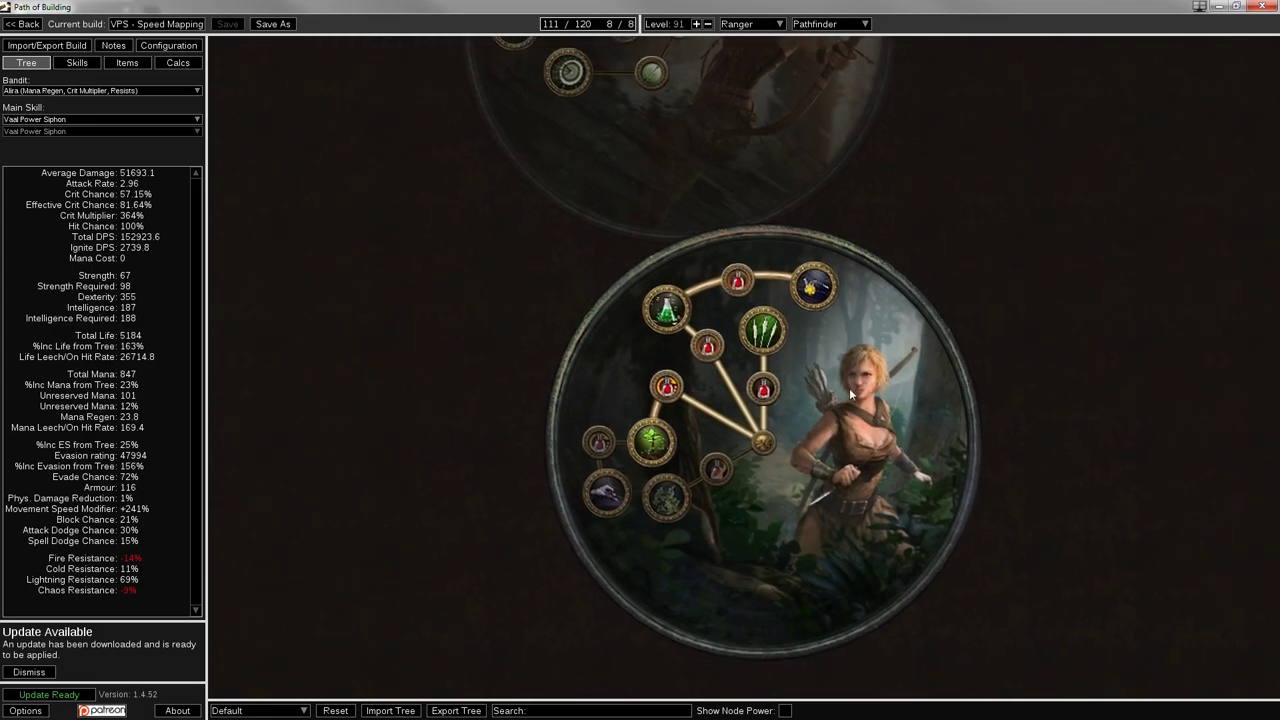
scroll(848, 391, down, 3)
mouse_move(879, 449)
scroll(1031, 398, down, 5)
Pan below and right of the Ranger start to read the Druidic Rite and Primeval Force nodes
drag(1031, 398, 1043, 361)
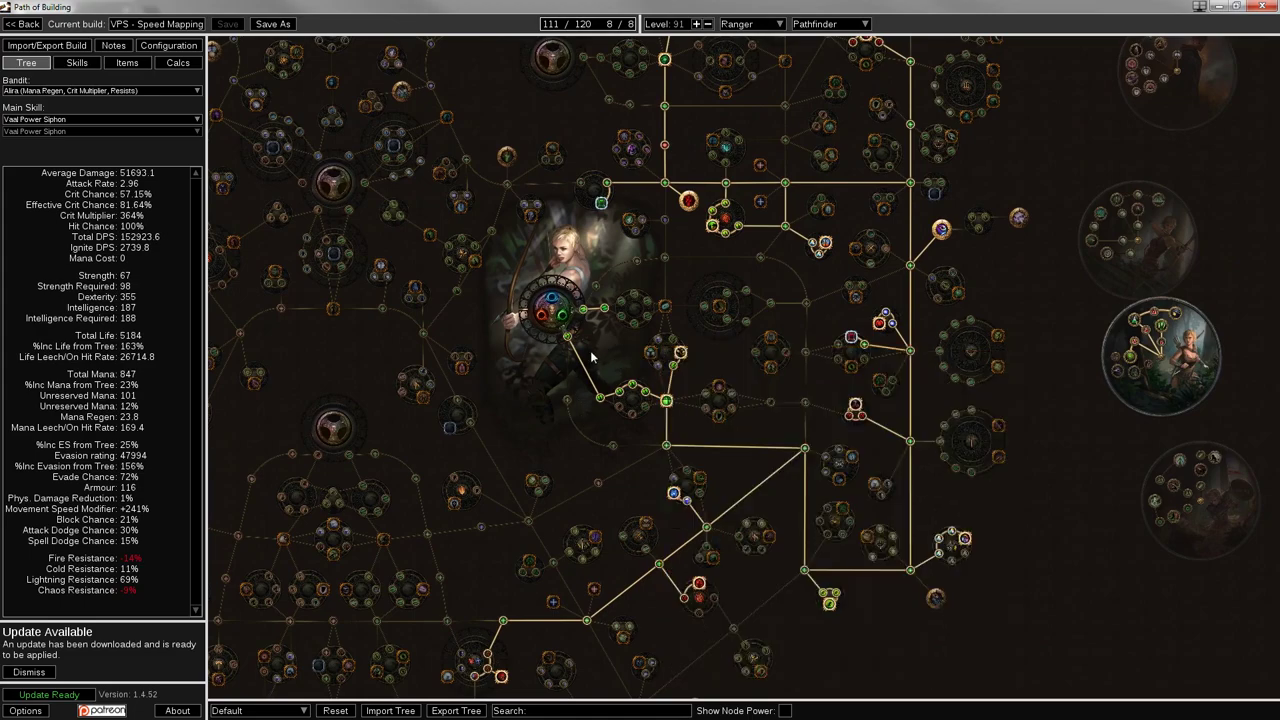
scroll(593, 322, up, 3)
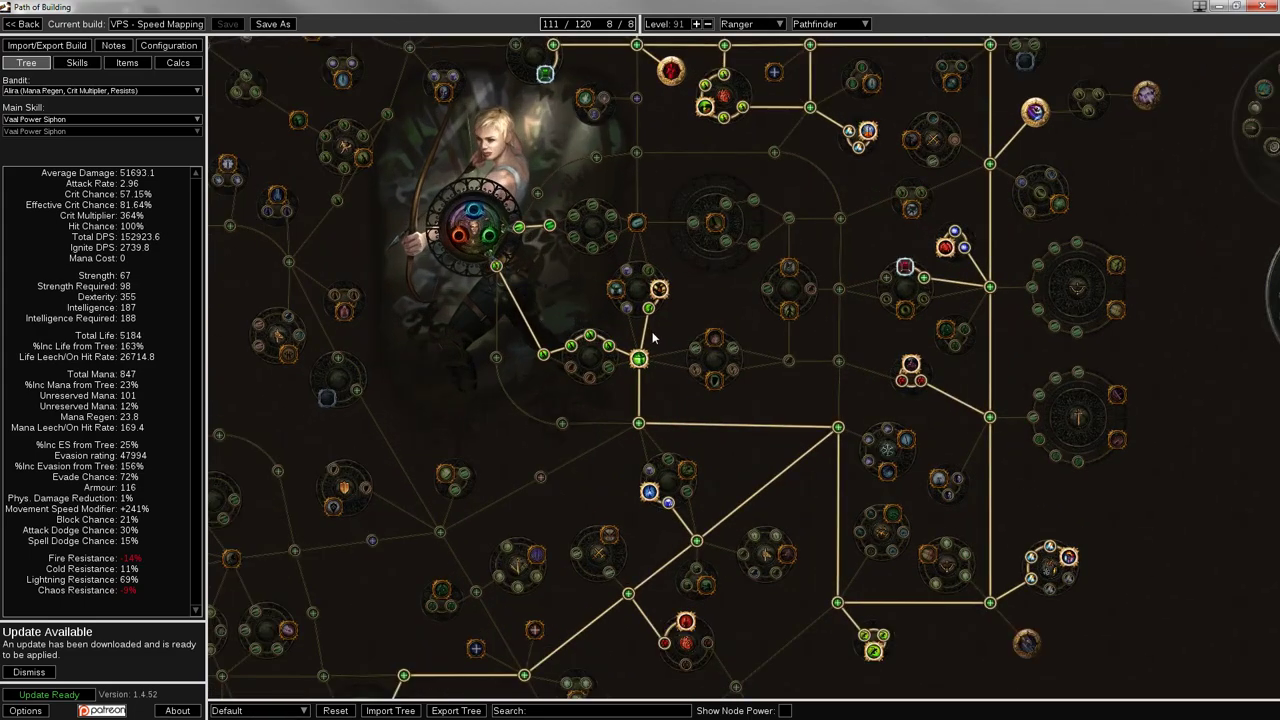
drag(665, 307, 594, 214)
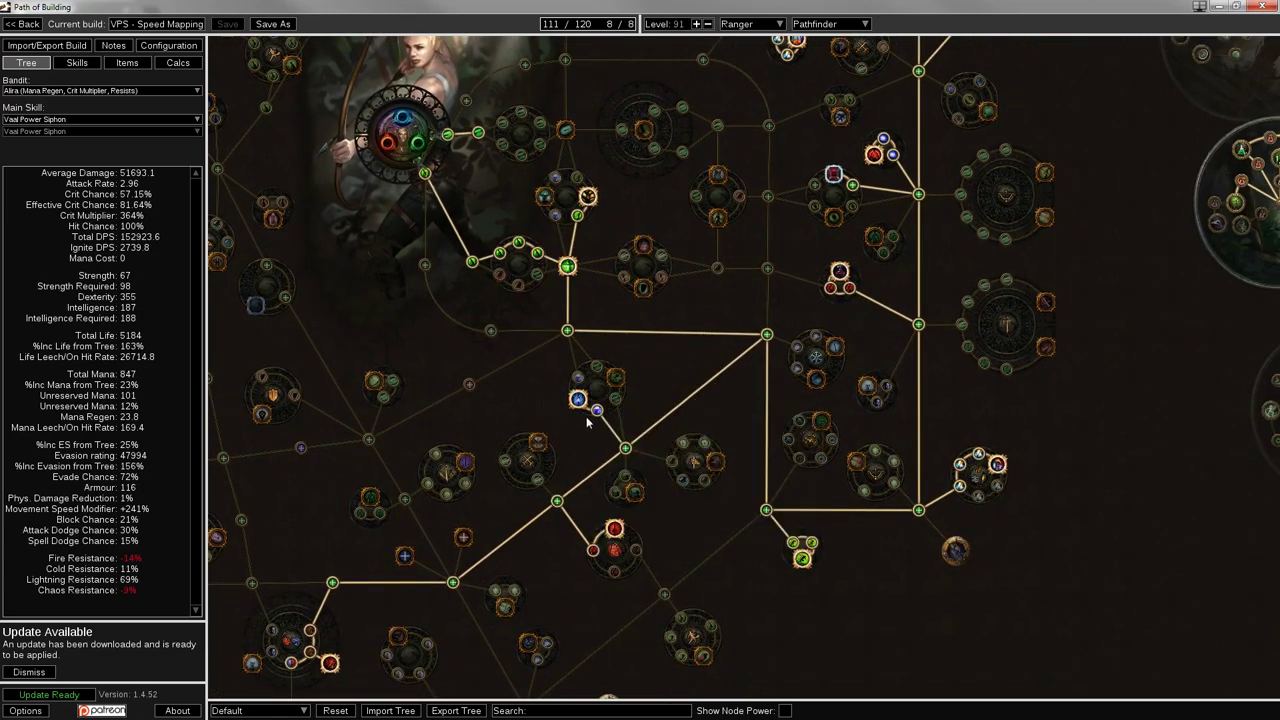
mouse_move(584, 405)
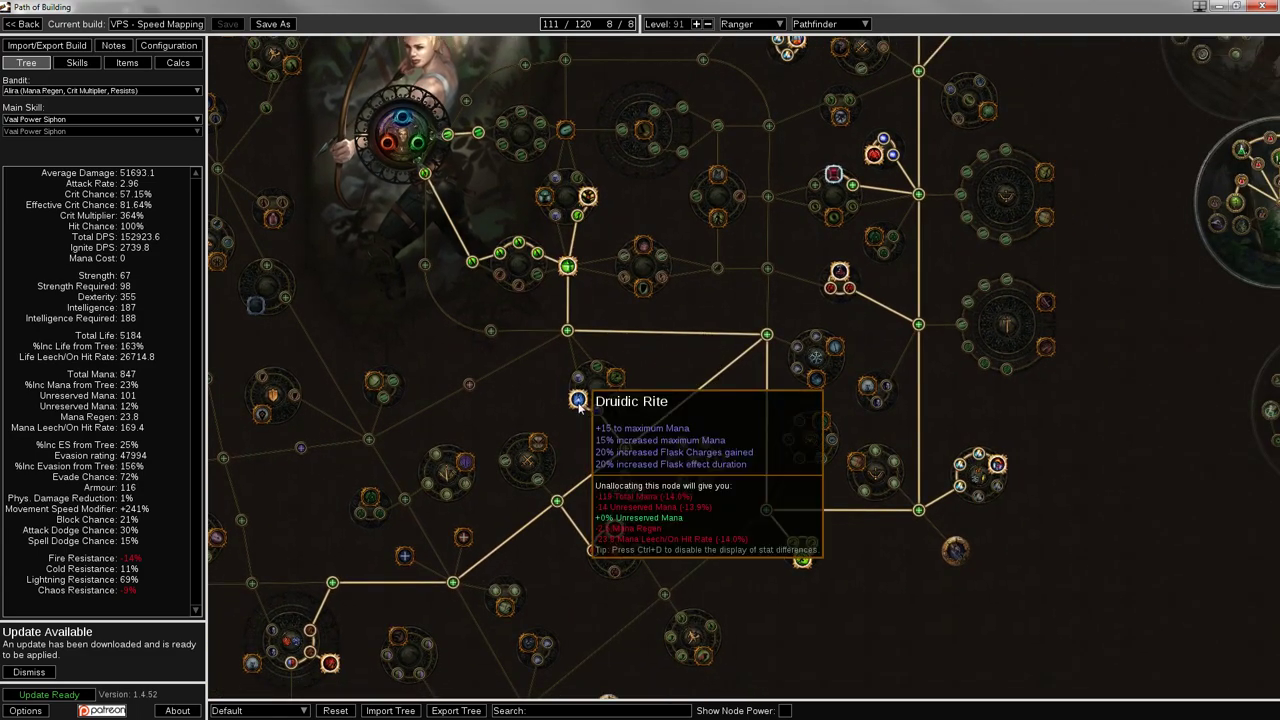
drag(568, 437, 586, 318)
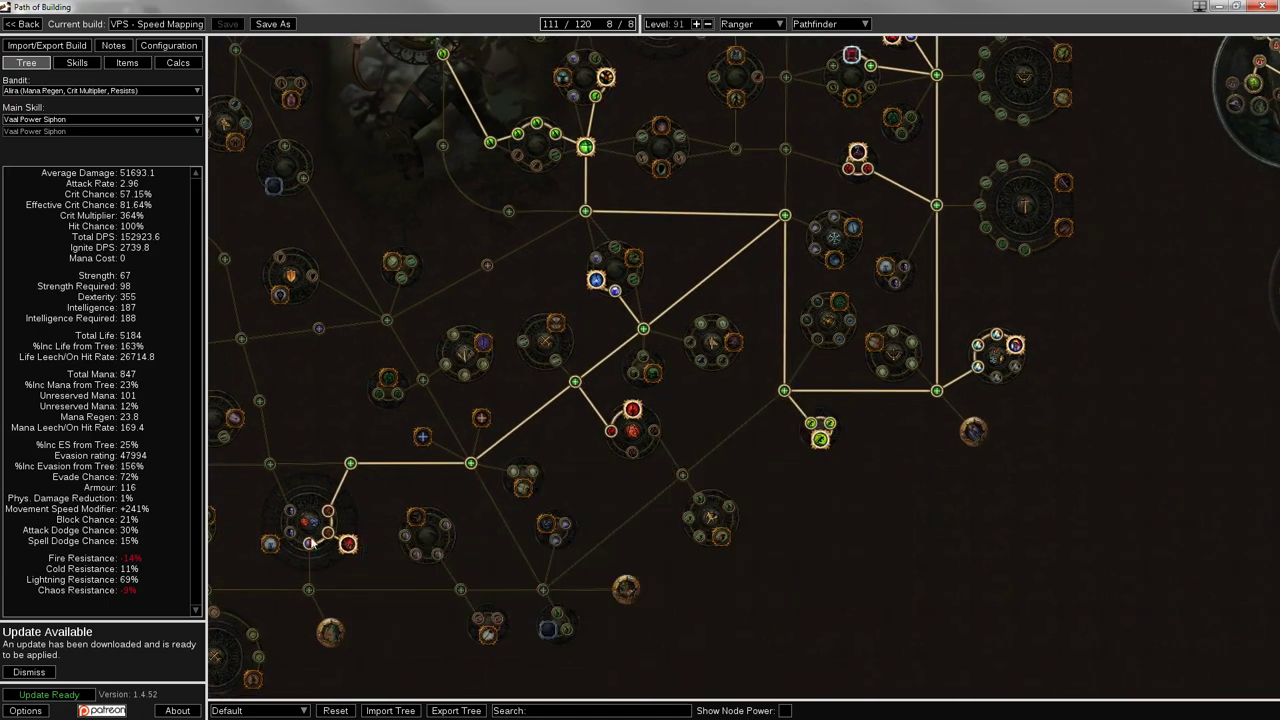
drag(815, 430, 543, 570)
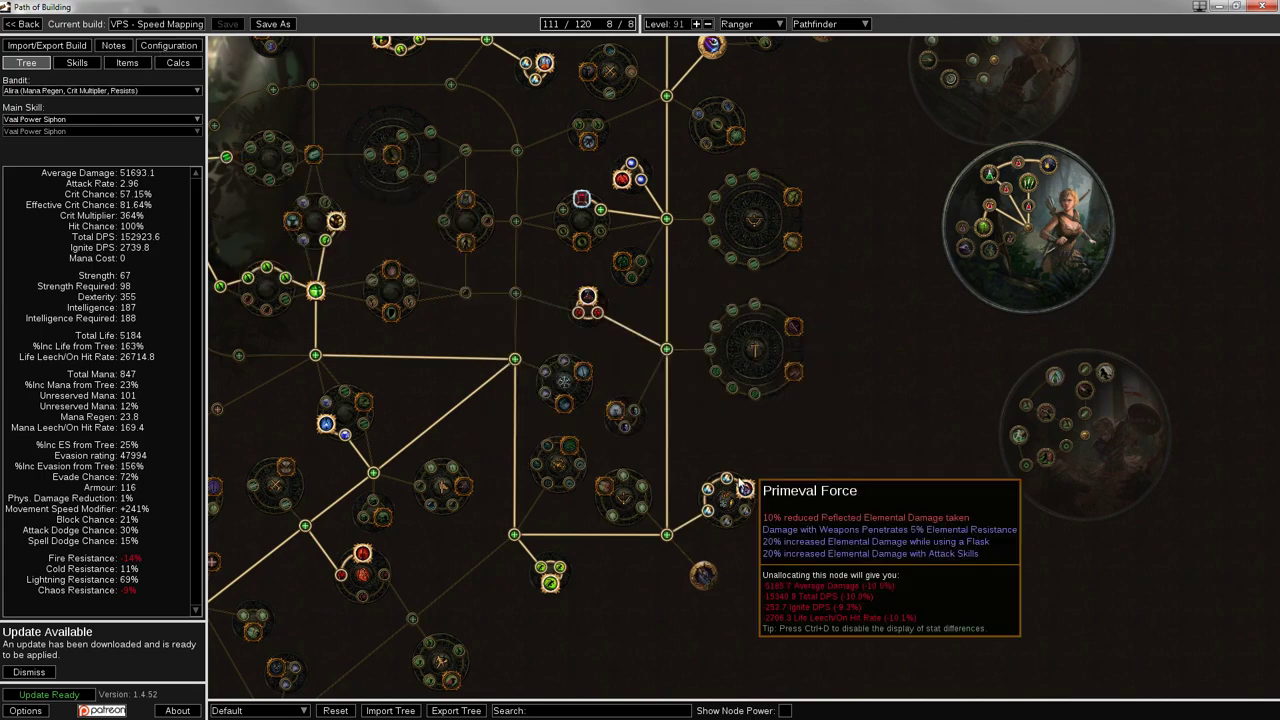
Pan up the tree to frame the upper notable clusters and read their tooltips
drag(722, 442, 708, 561)
drag(830, 396, 775, 511)
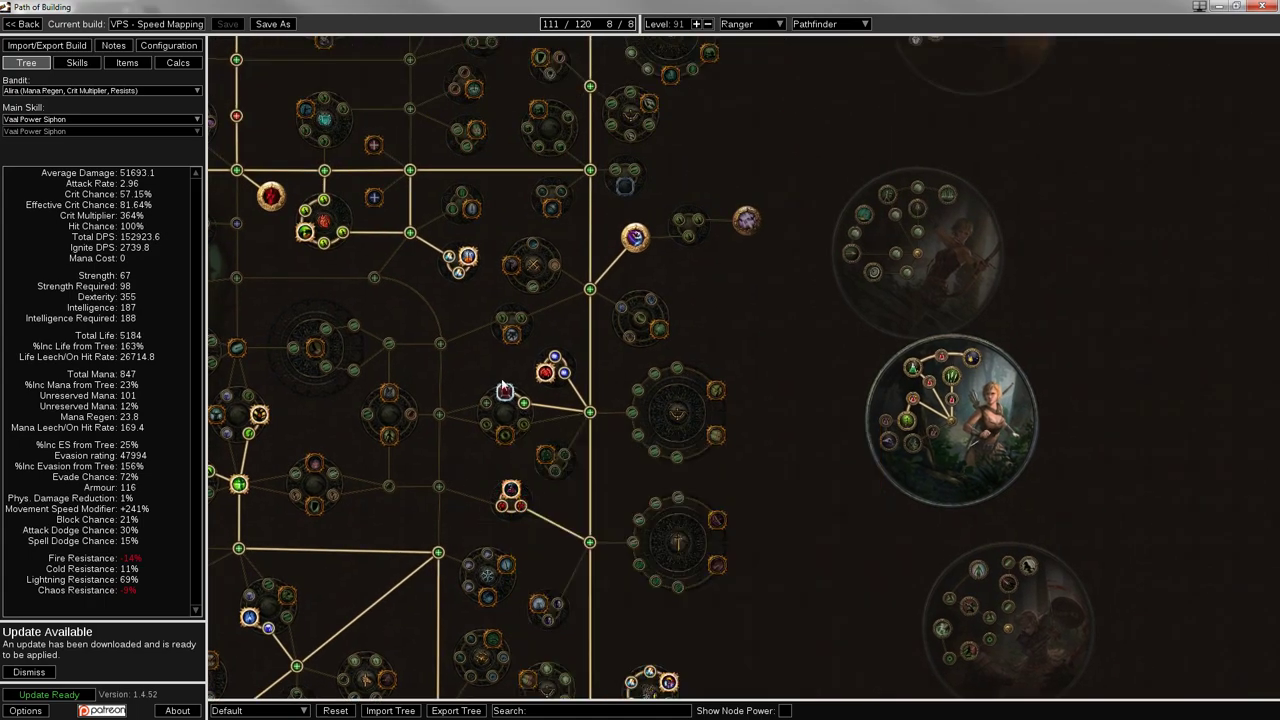
drag(490, 368, 486, 410)
drag(578, 374, 555, 585)
drag(706, 408, 797, 389)
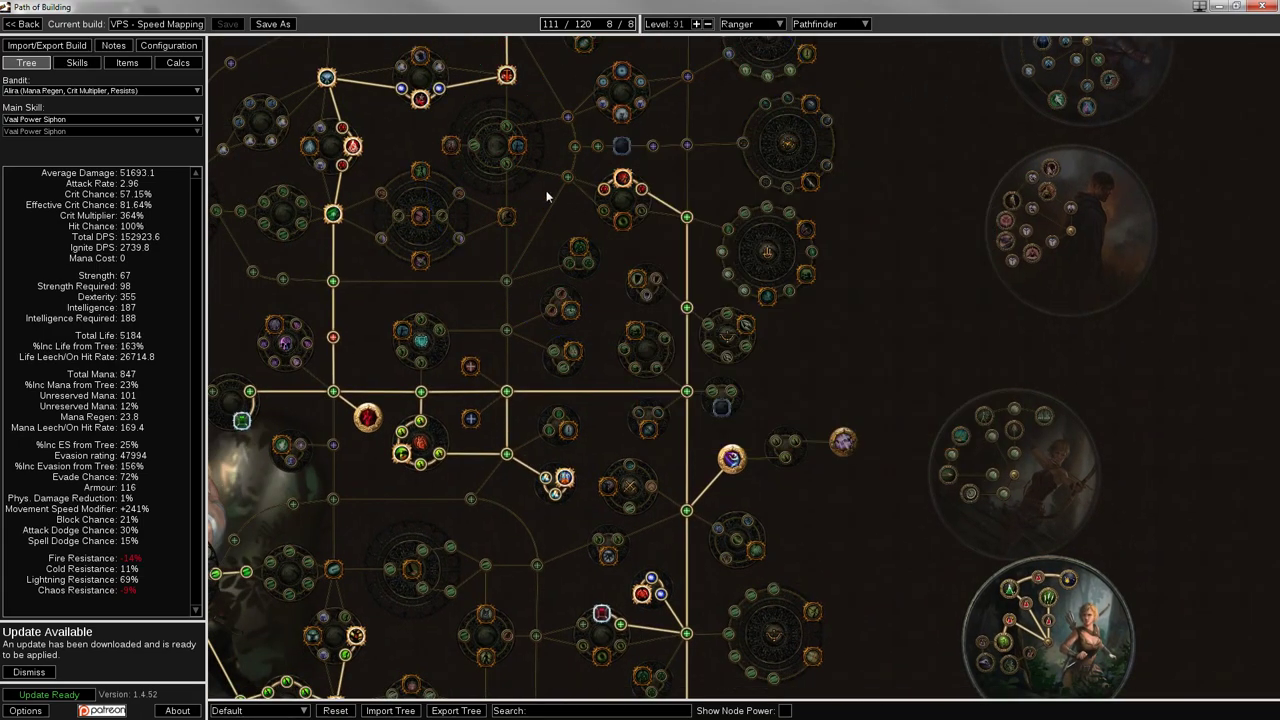
drag(375, 450, 608, 472)
drag(610, 303, 574, 630)
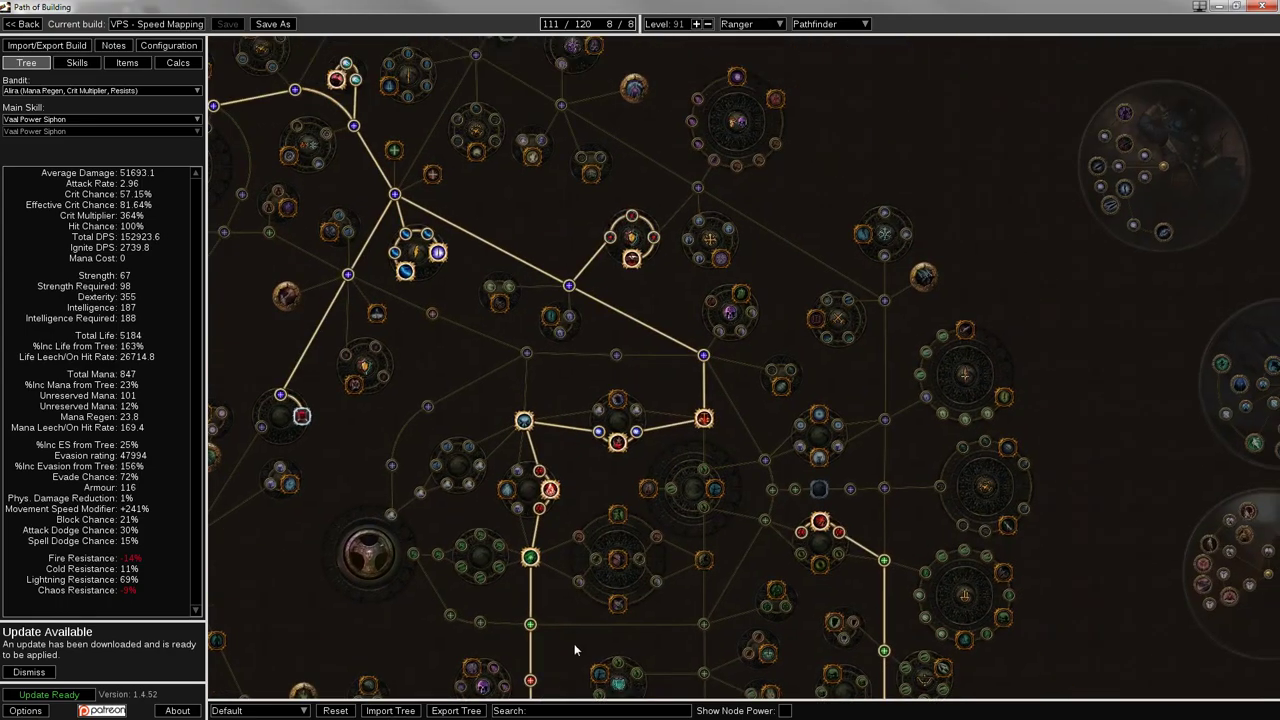
drag(623, 276, 710, 324)
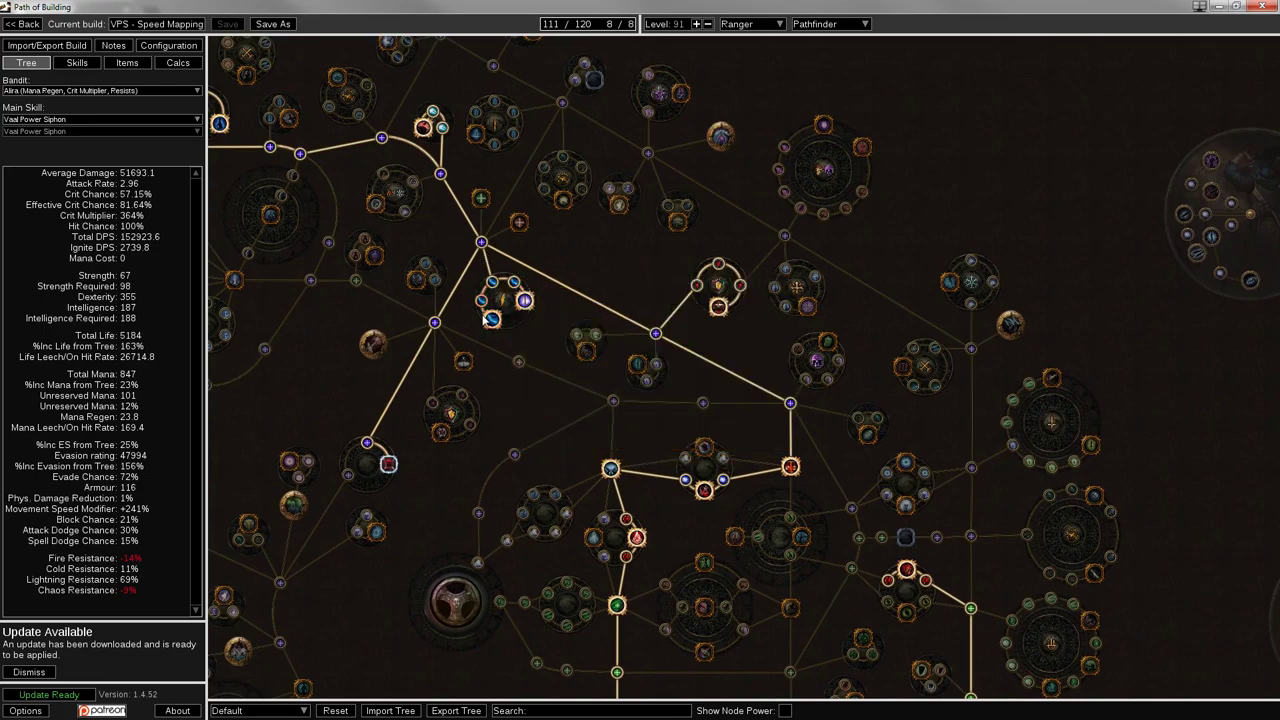
mouse_move(510, 285)
drag(588, 282, 753, 336)
mouse_move(676, 327)
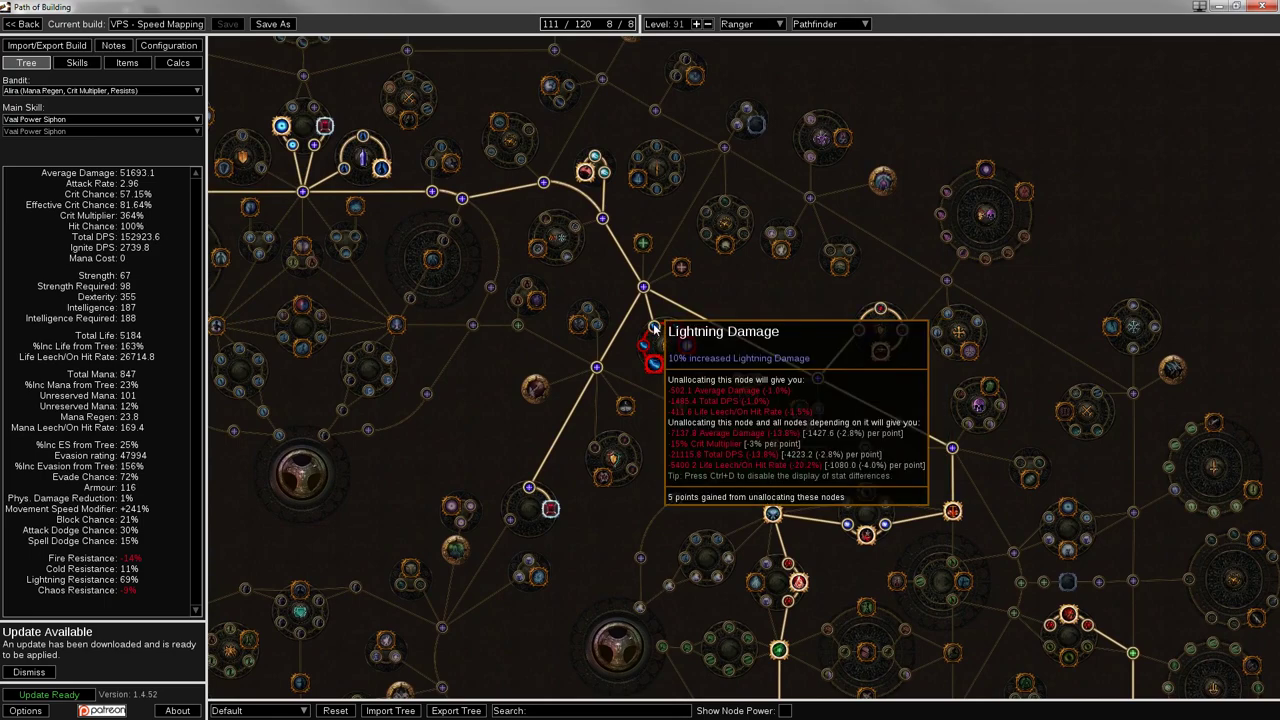
Revisit the lightning damage and Alchemist nodes, then frame the elemental damage clusters
drag(757, 323, 774, 76)
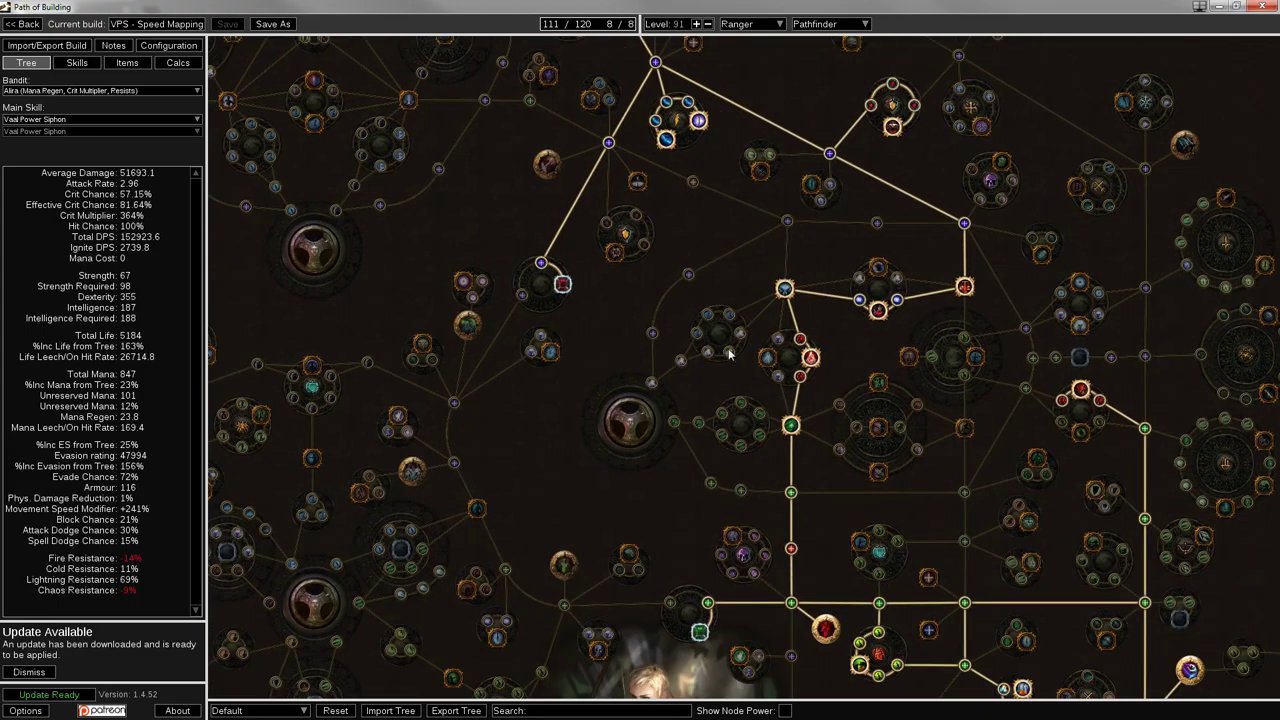
drag(708, 368, 632, 110)
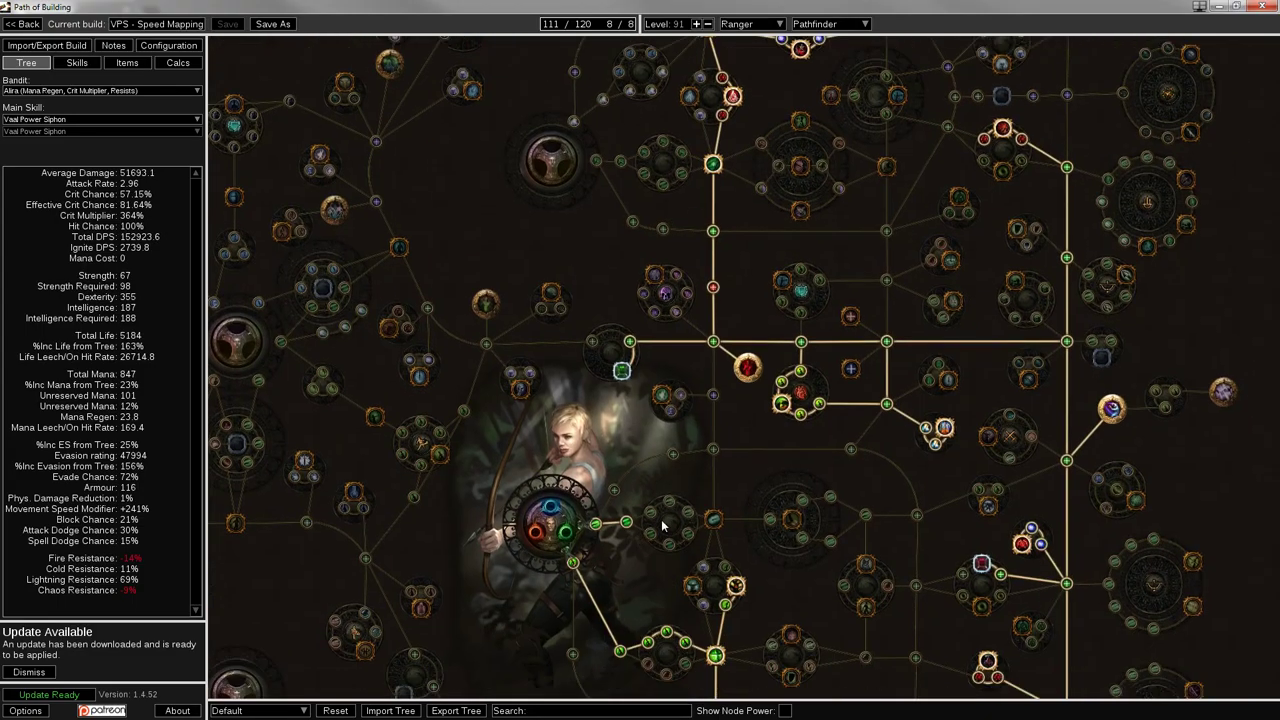
drag(680, 510, 690, 585)
mouse_move(620, 300)
mouse_down()
mouse_move(674, 462)
mouse_move(786, 563)
mouse_up()
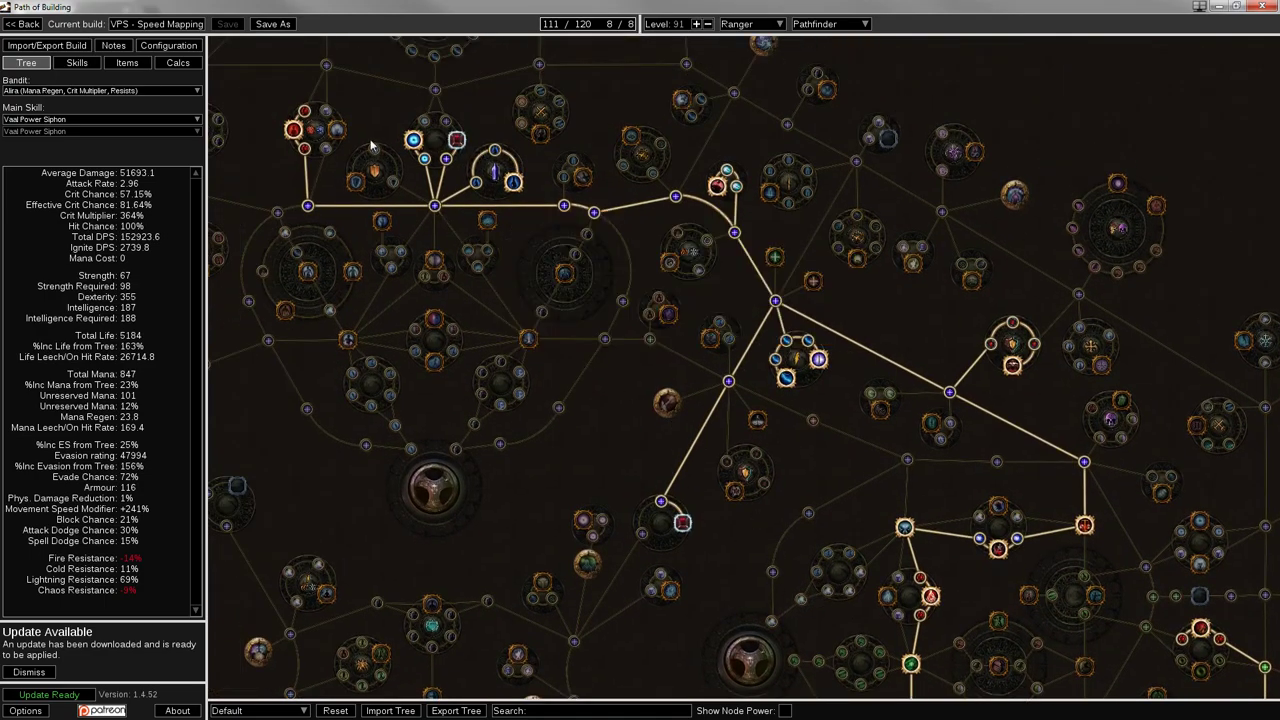
mouse_move(512, 185)
mouse_move(303, 111)
drag(778, 276, 435, 23)
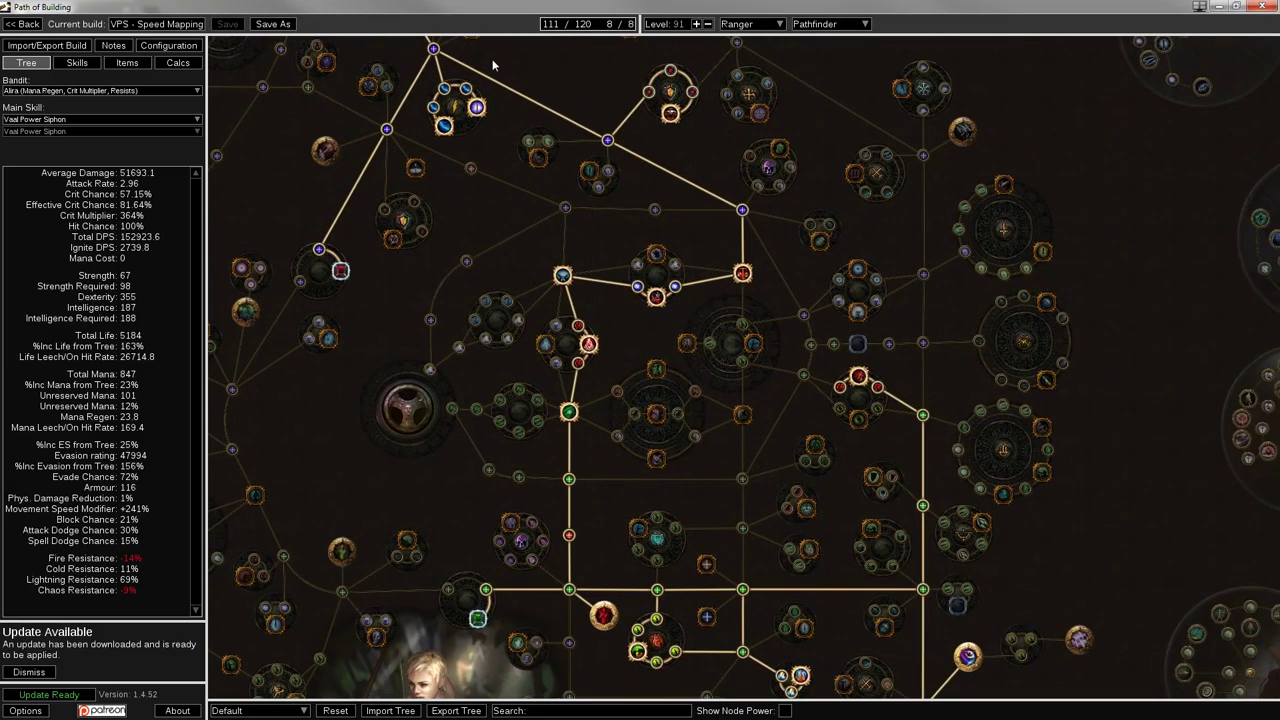
Open the Items tab to review the equipped gear, including the Vessel of Vinktar flask
click(127, 63)
mouse_move(435, 82)
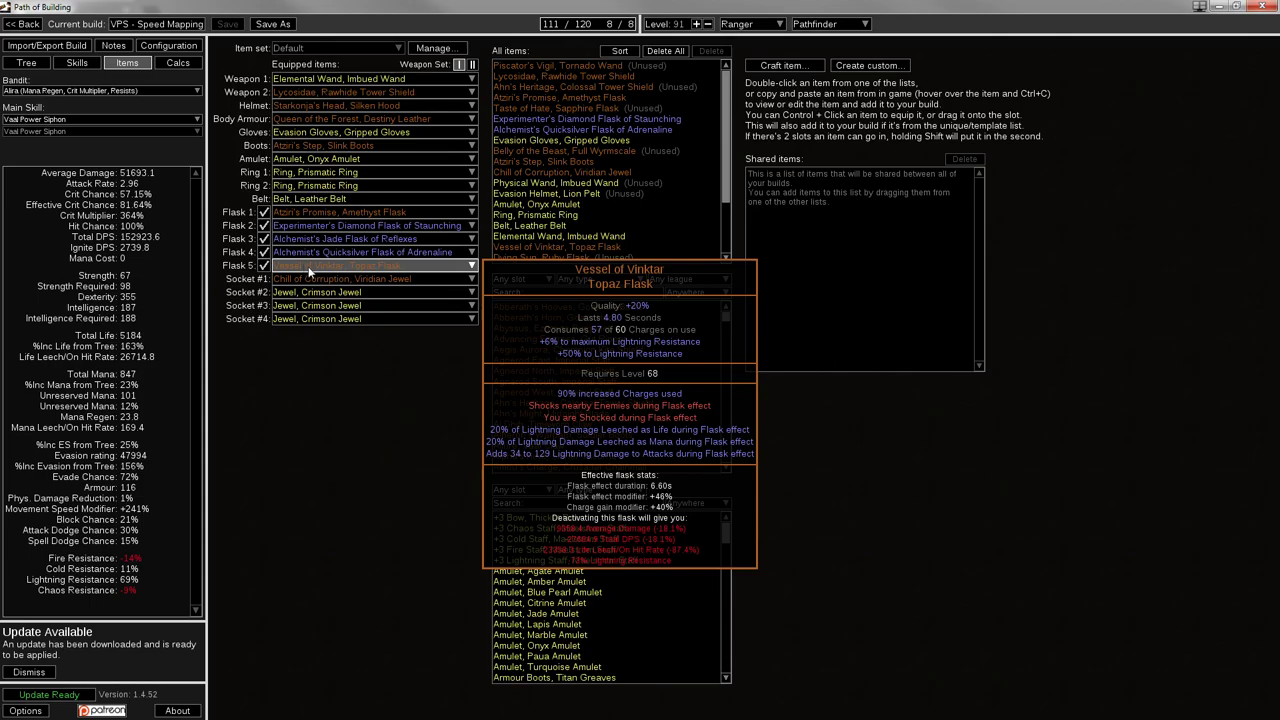
Check the rings, boots and jewels, then switch to the Skills tab's gem setup
mouse_move(307, 200)
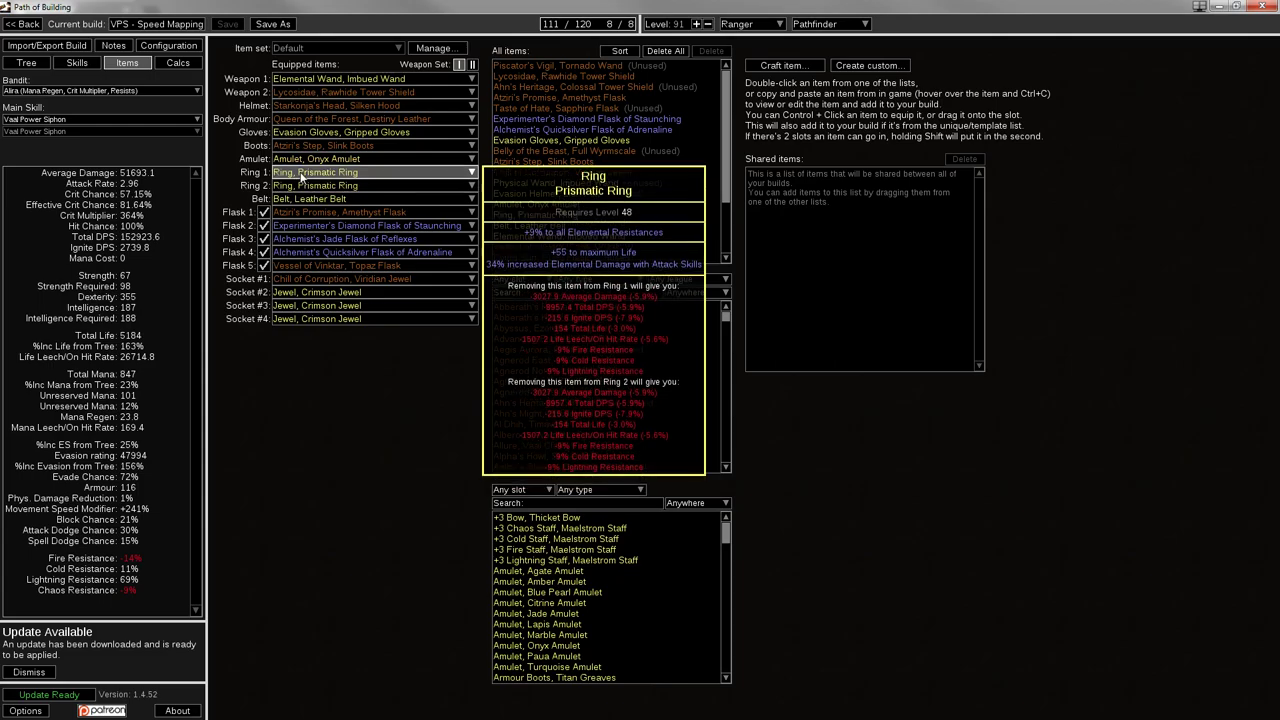
mouse_move(307, 168)
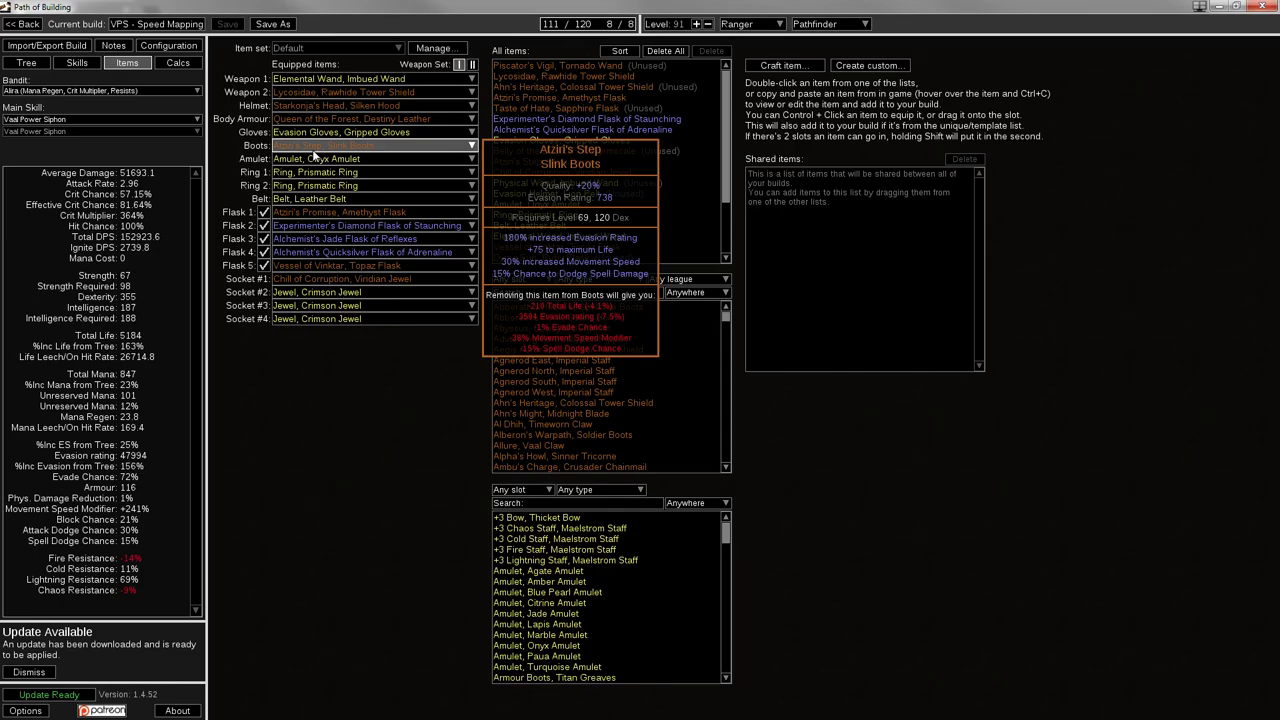
mouse_move(288, 133)
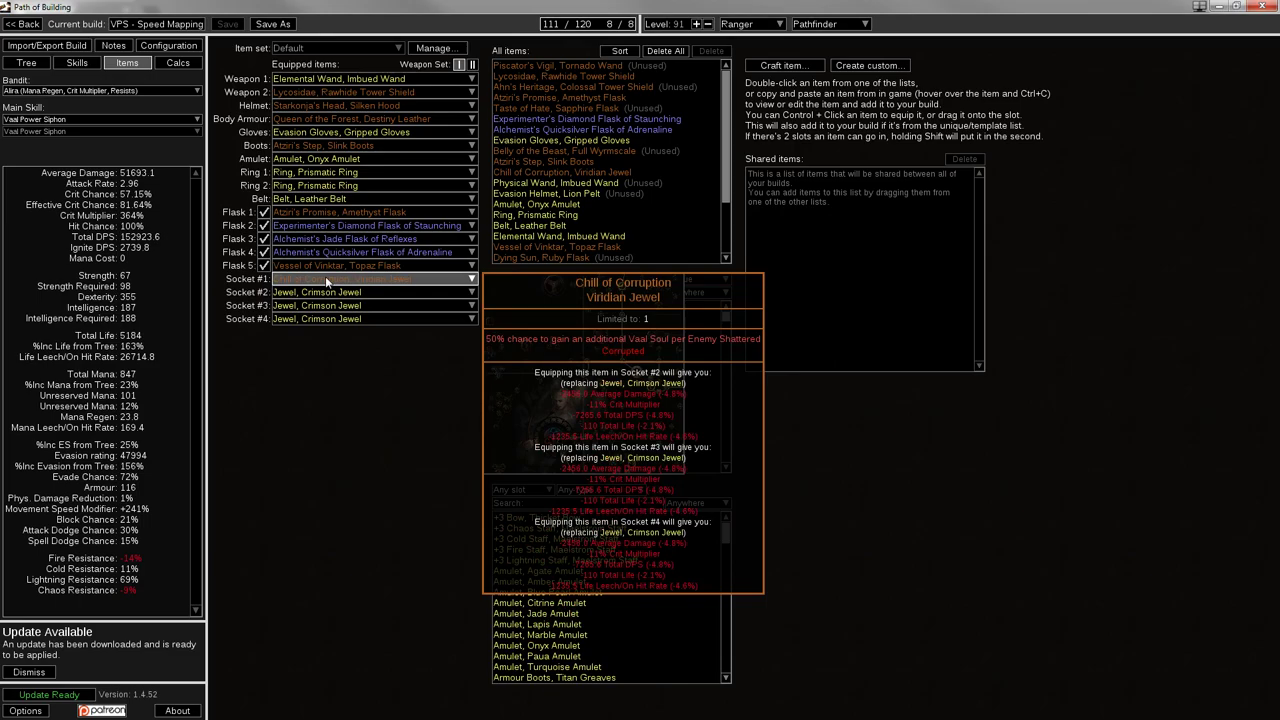
click(69, 67)
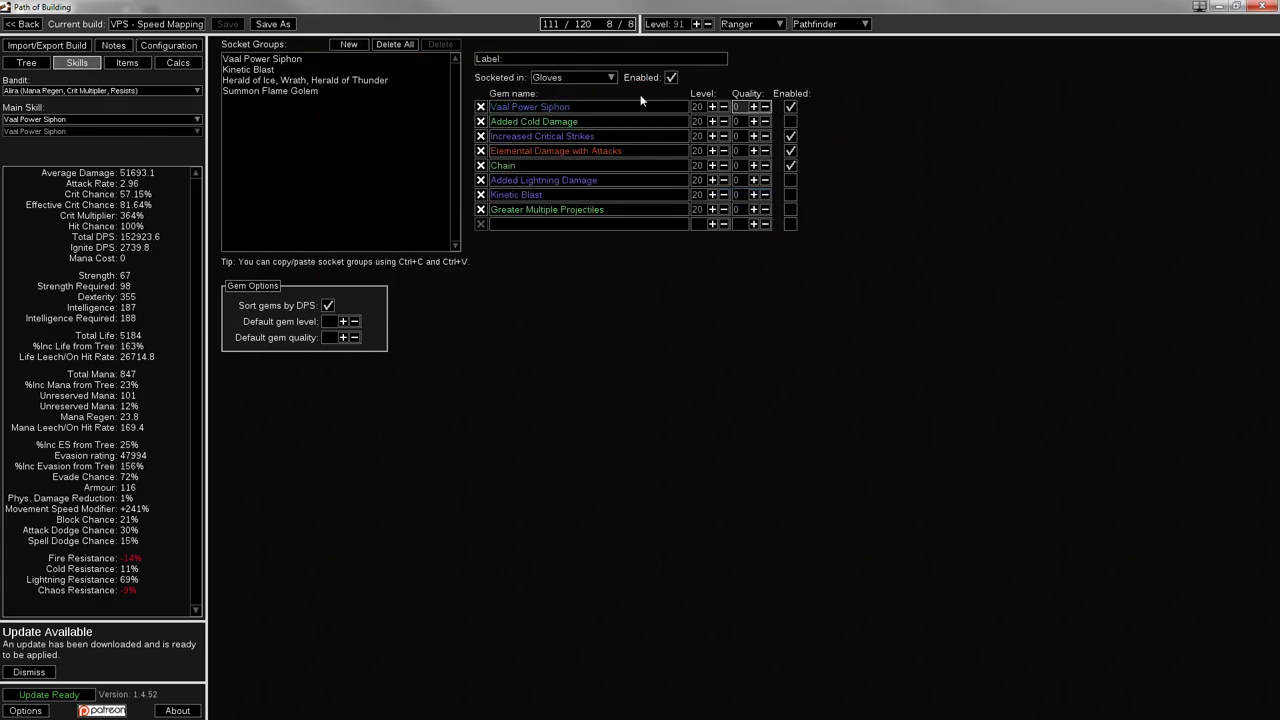
mouse_move(576, 97)
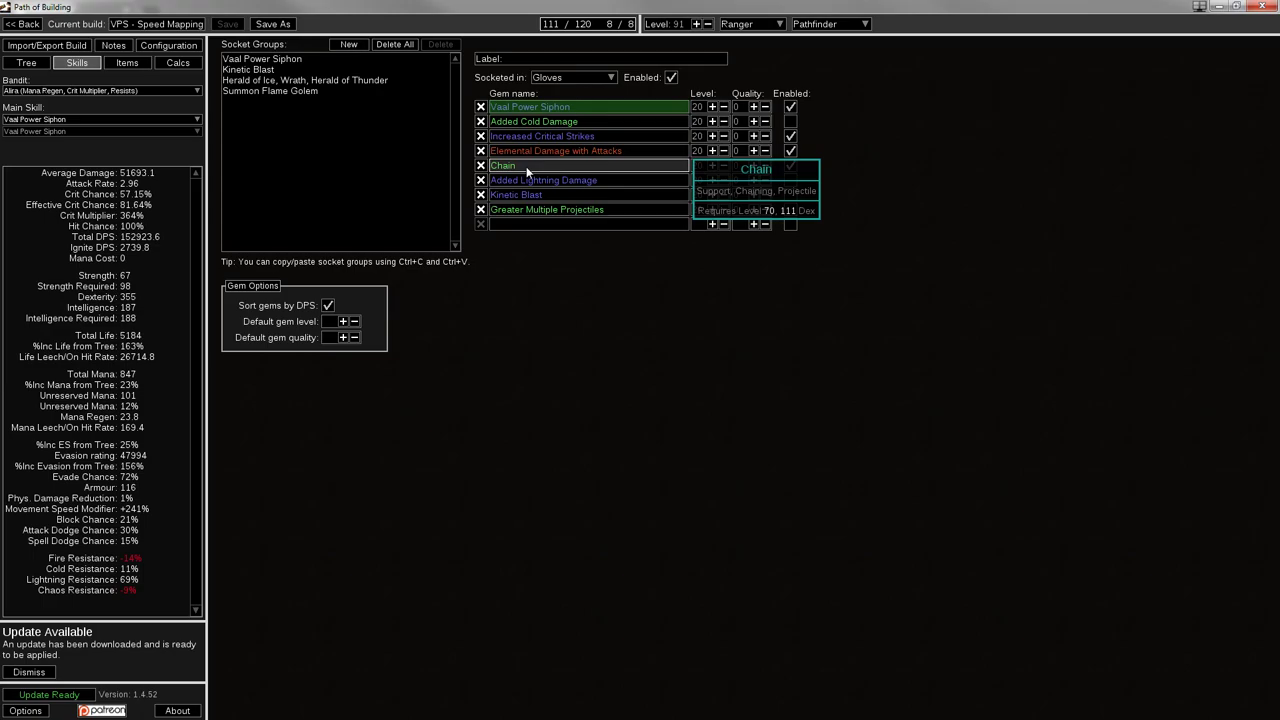
Show the Kinetic Blast group's gems and inspect its Physical to Lightning support
click(298, 70)
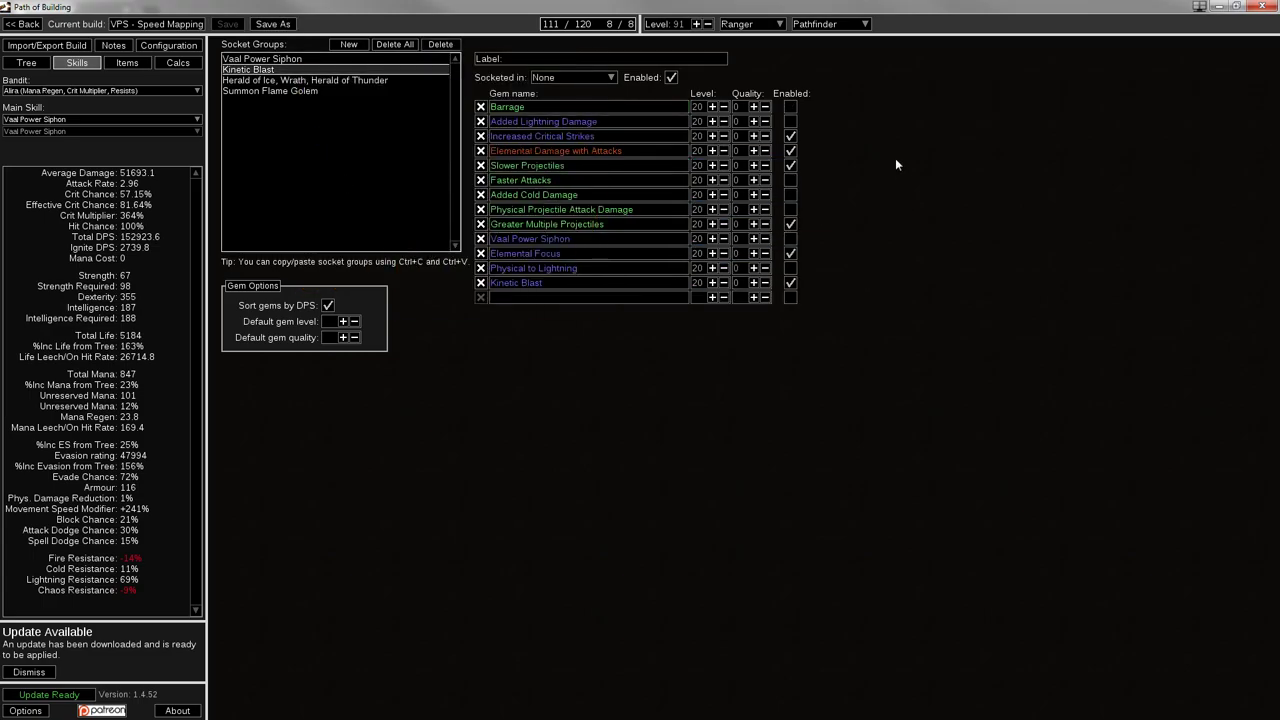
click(628, 270)
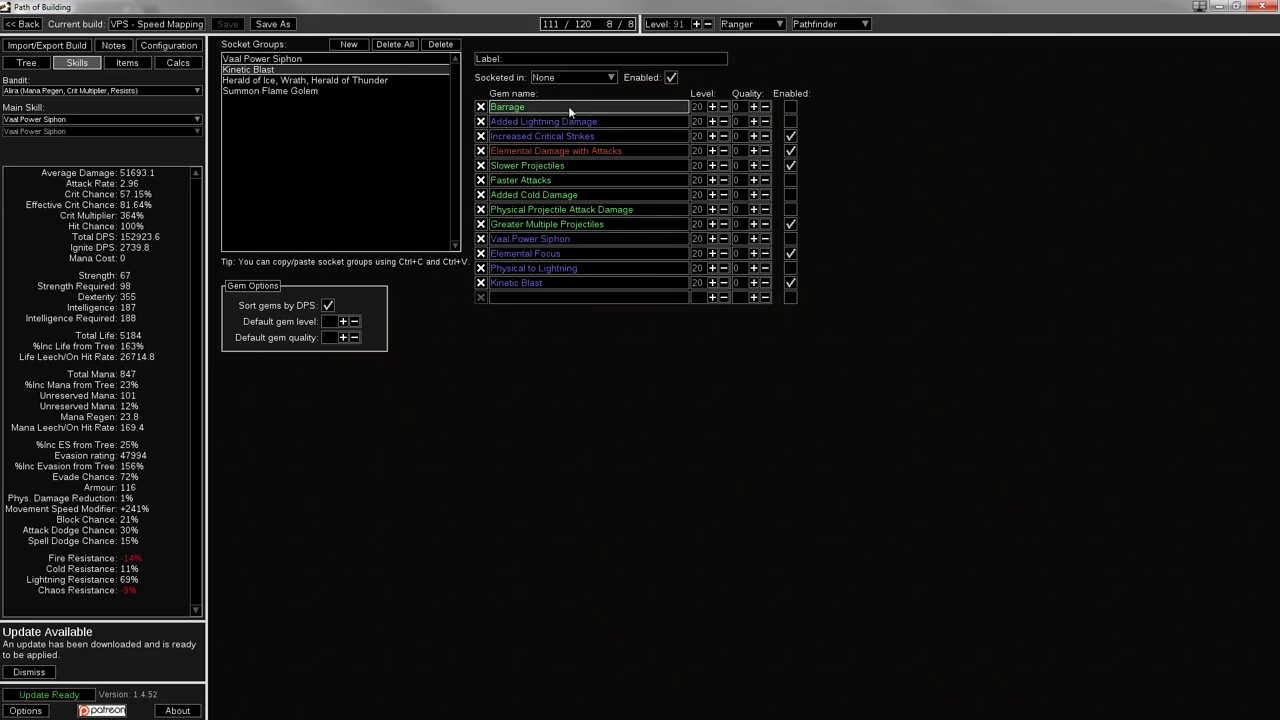
mouse_move(591, 284)
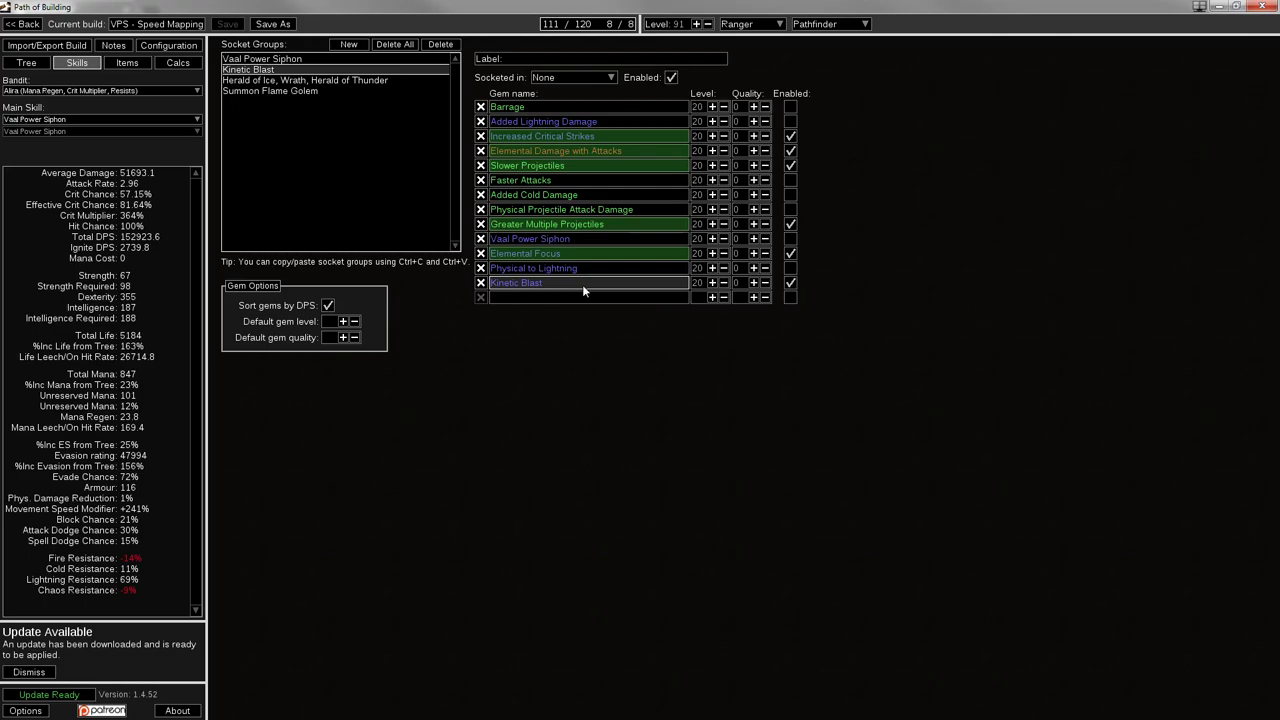
mouse_move(265, 62)
View the Herald of Ice group's gems and toggle Projectile Weakness on, then off again
click(380, 80)
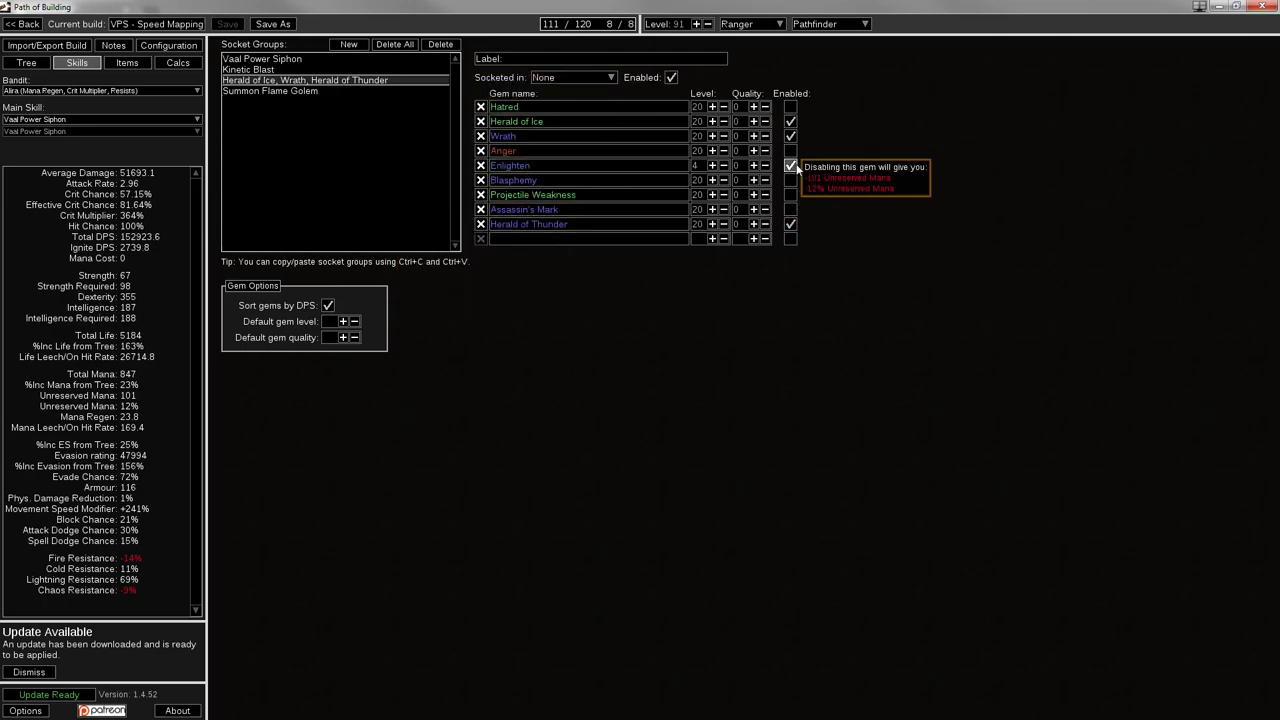
mouse_move(793, 137)
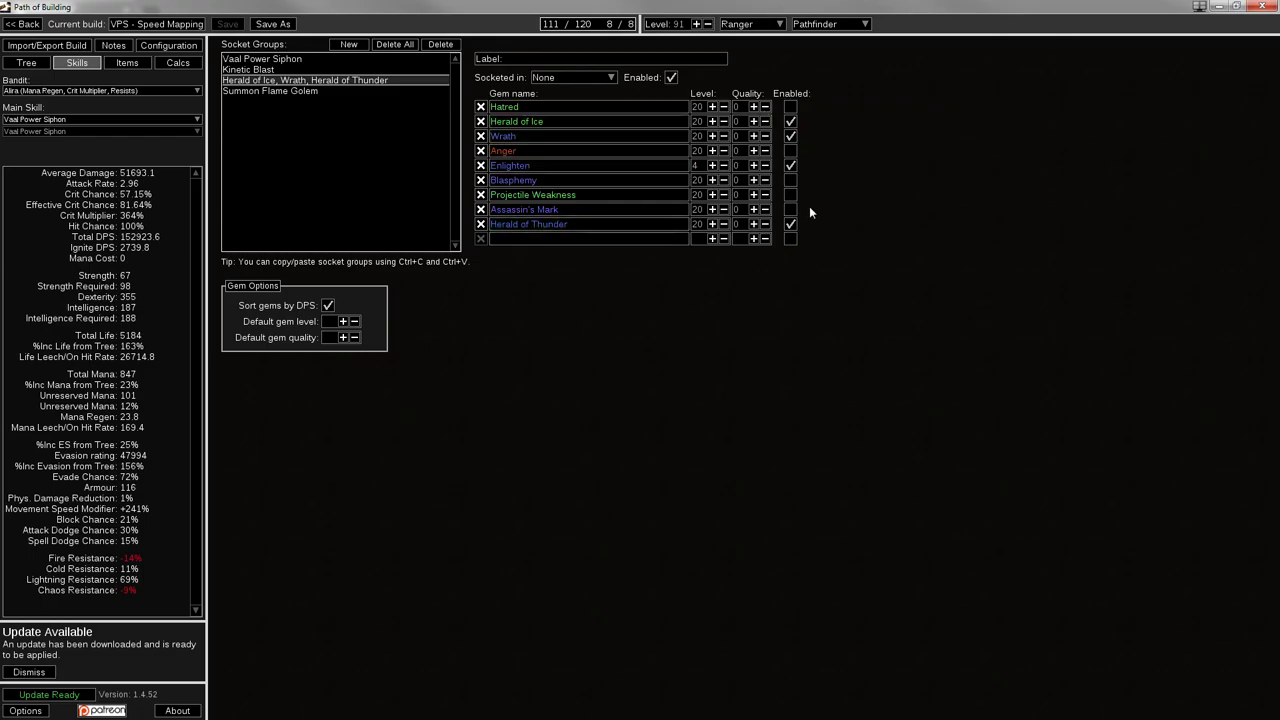
mouse_move(790, 225)
click(790, 196)
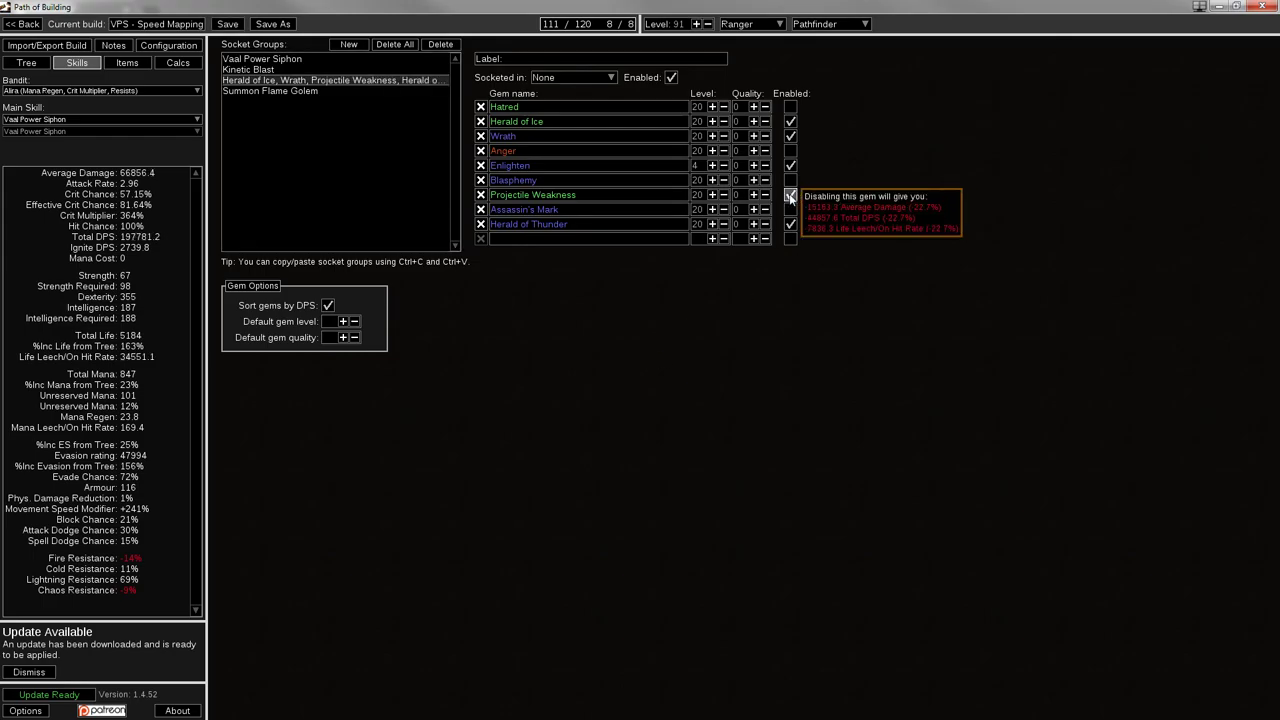
click(790, 196)
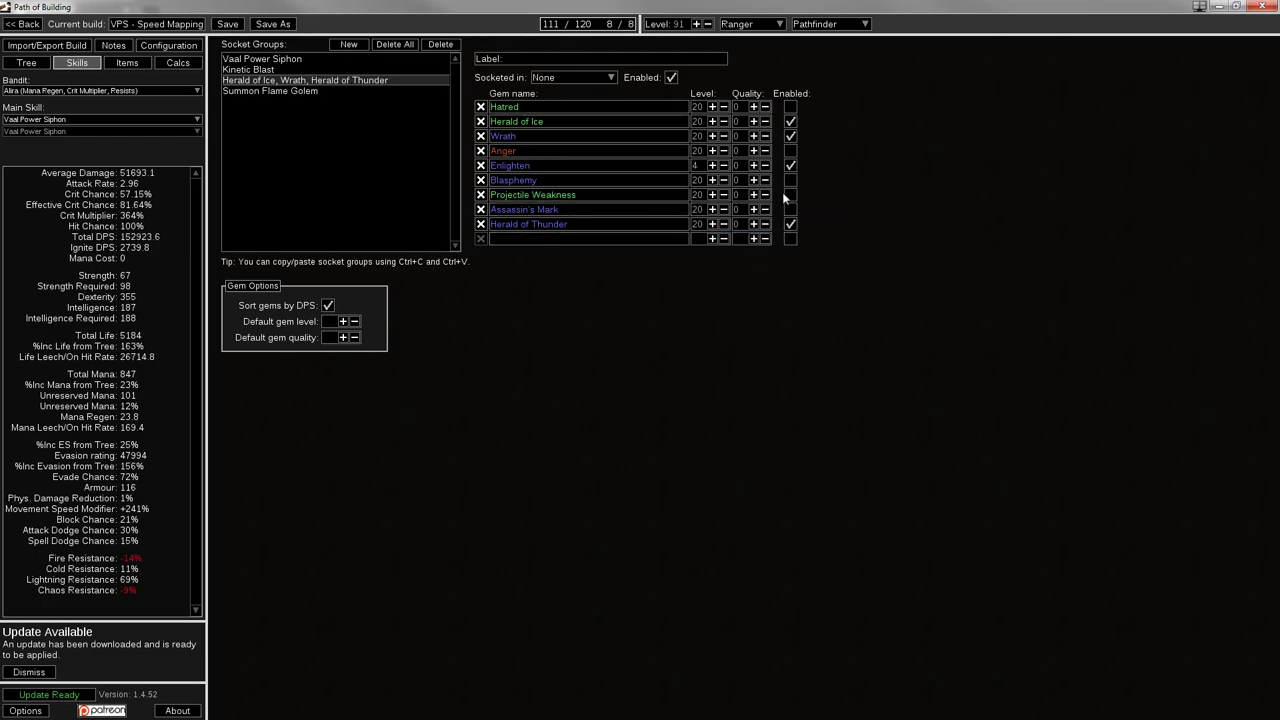
mouse_move(796, 197)
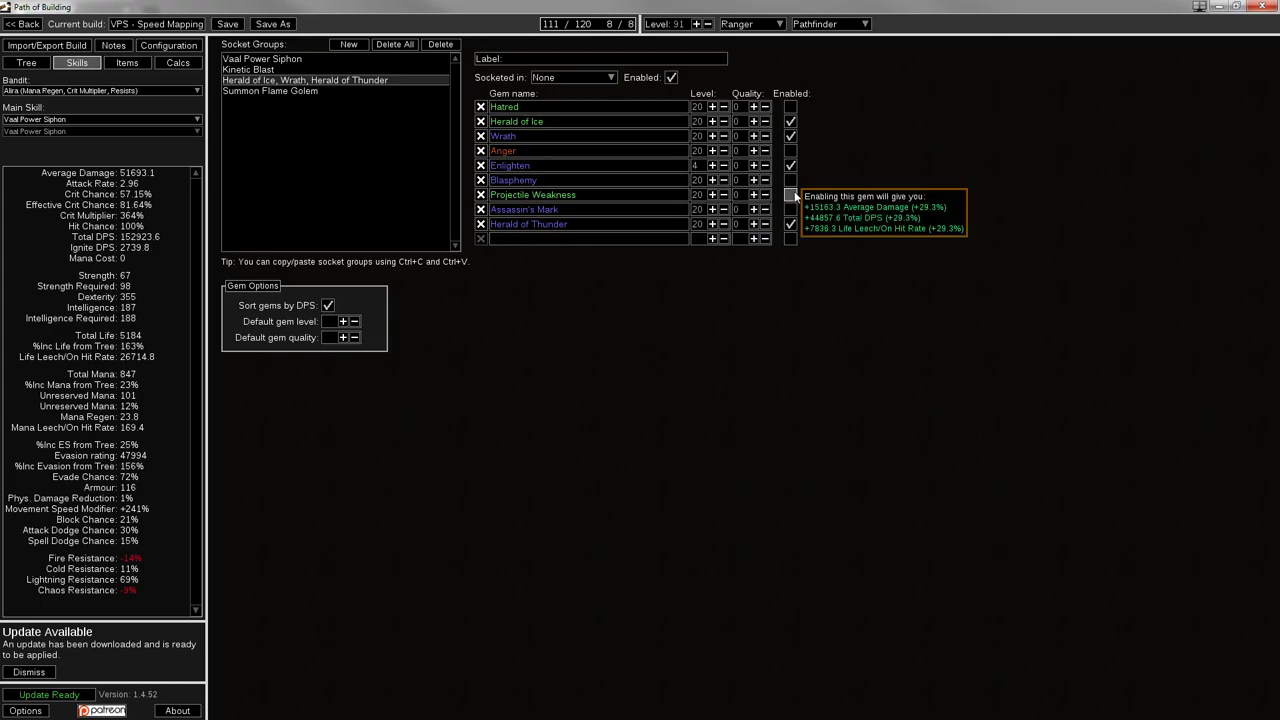
Add Blood Rage to the Summon Flame Golem group, raising total DPS to 166337.9
click(268, 91)
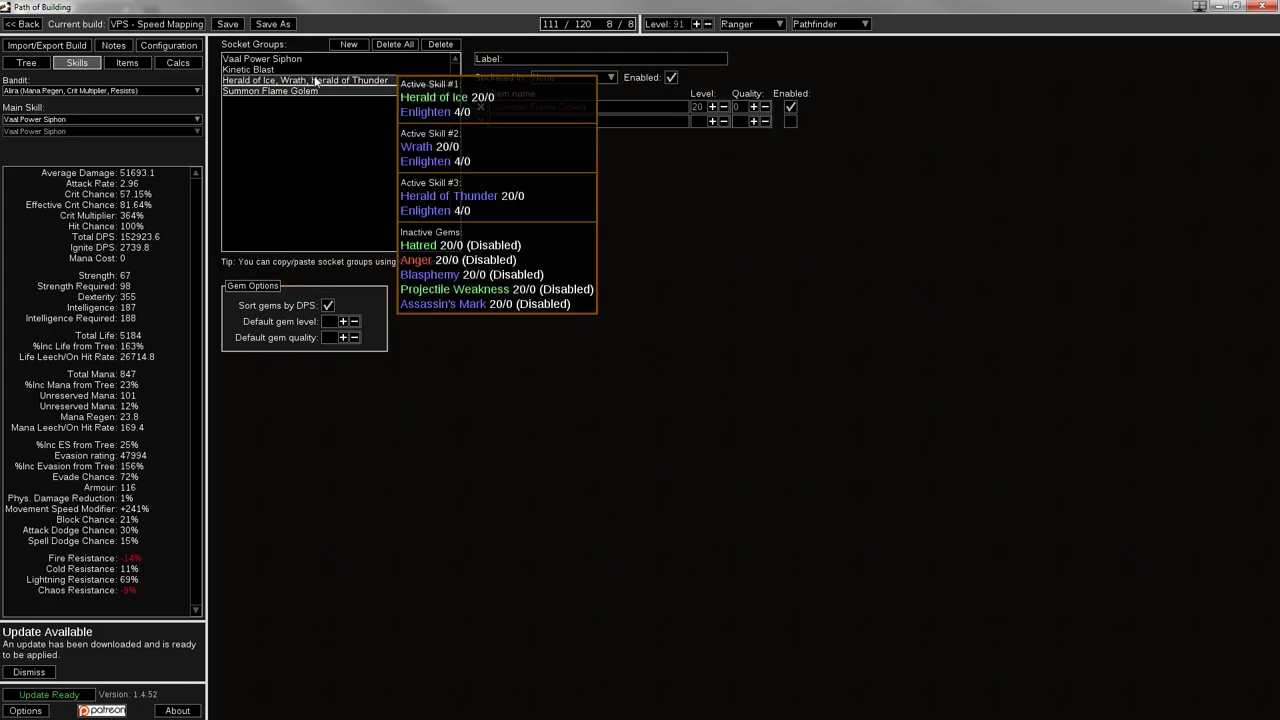
mouse_move(331, 88)
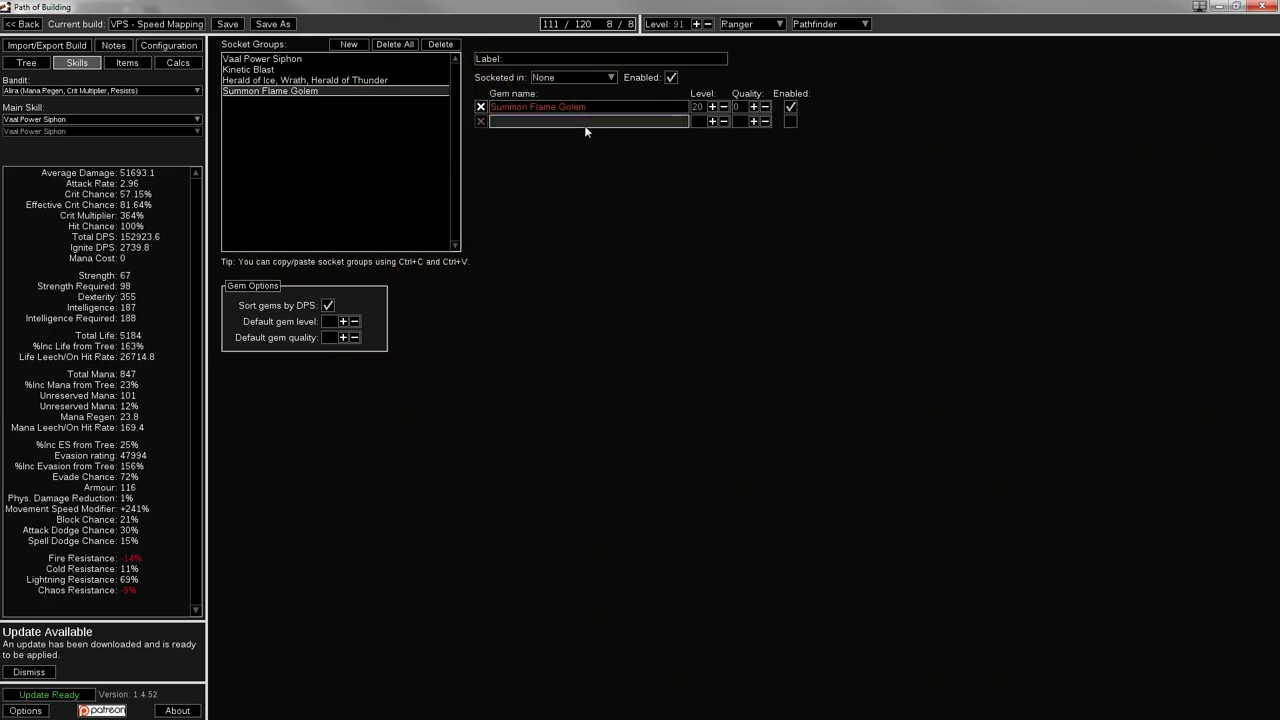
click(584, 122)
text(blood r)
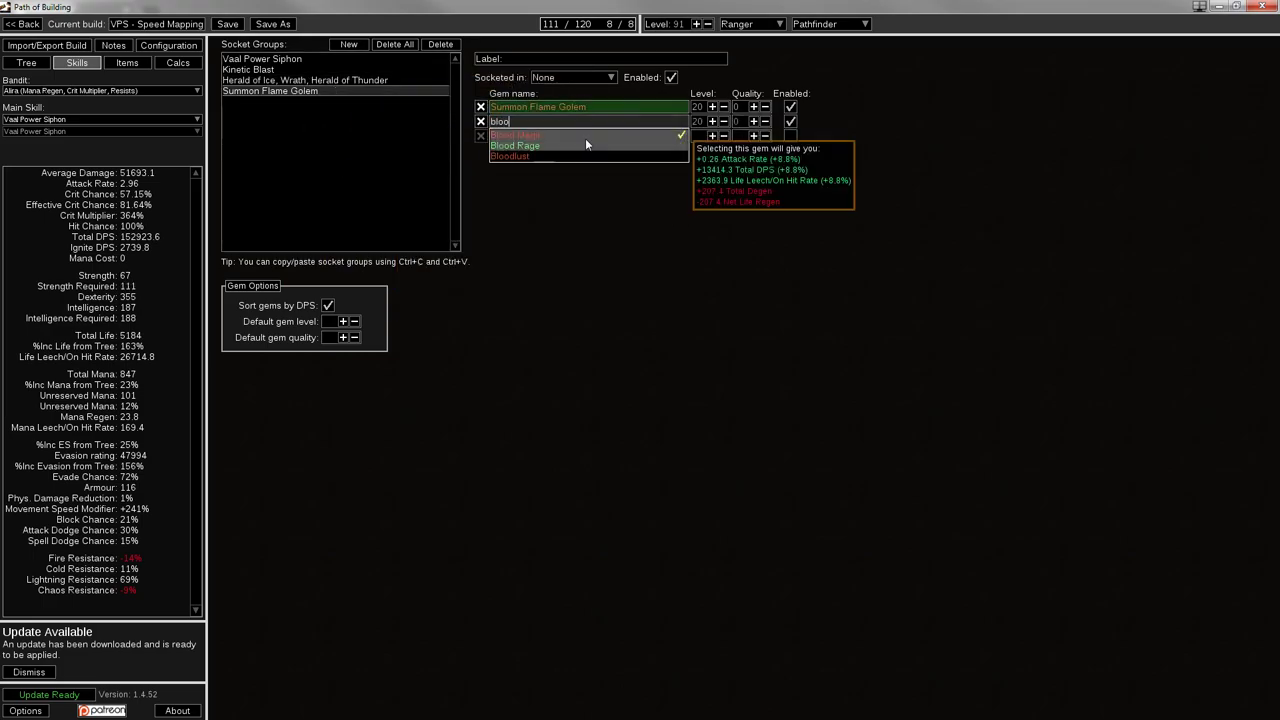
click(580, 140)
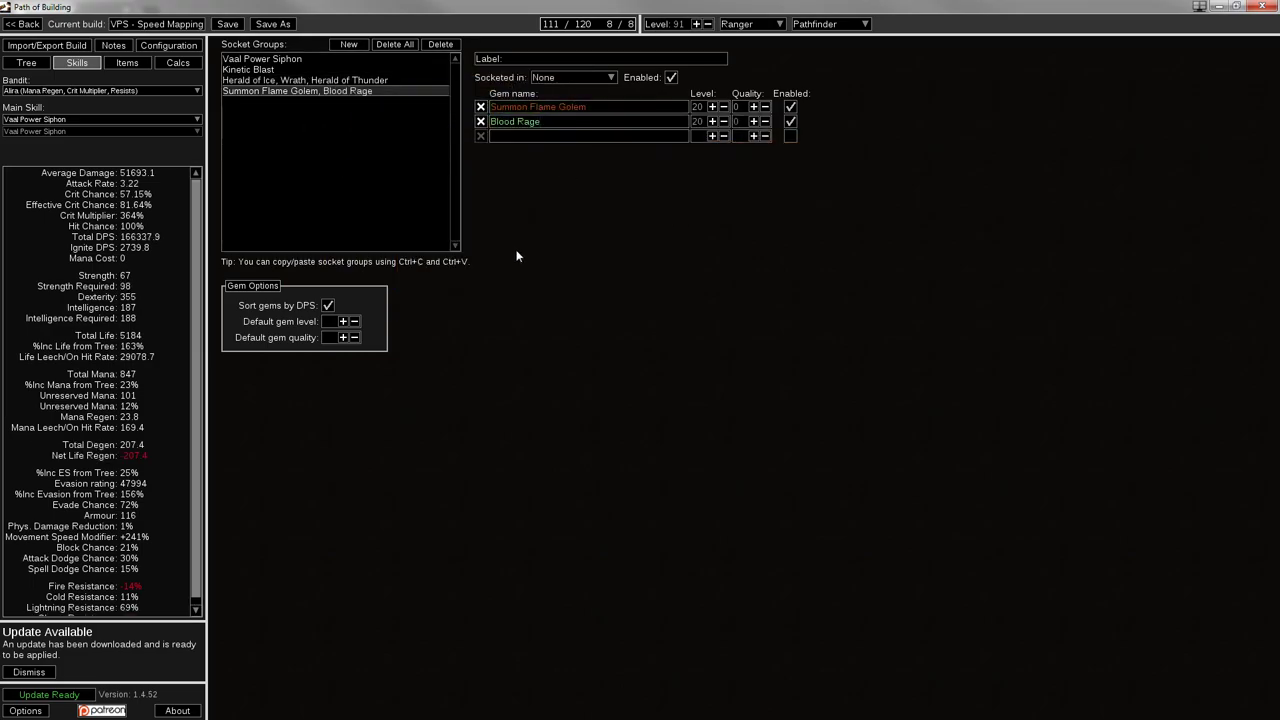
In the Configuration tab, tick 'Is the enemy Shocked?'
click(176, 46)
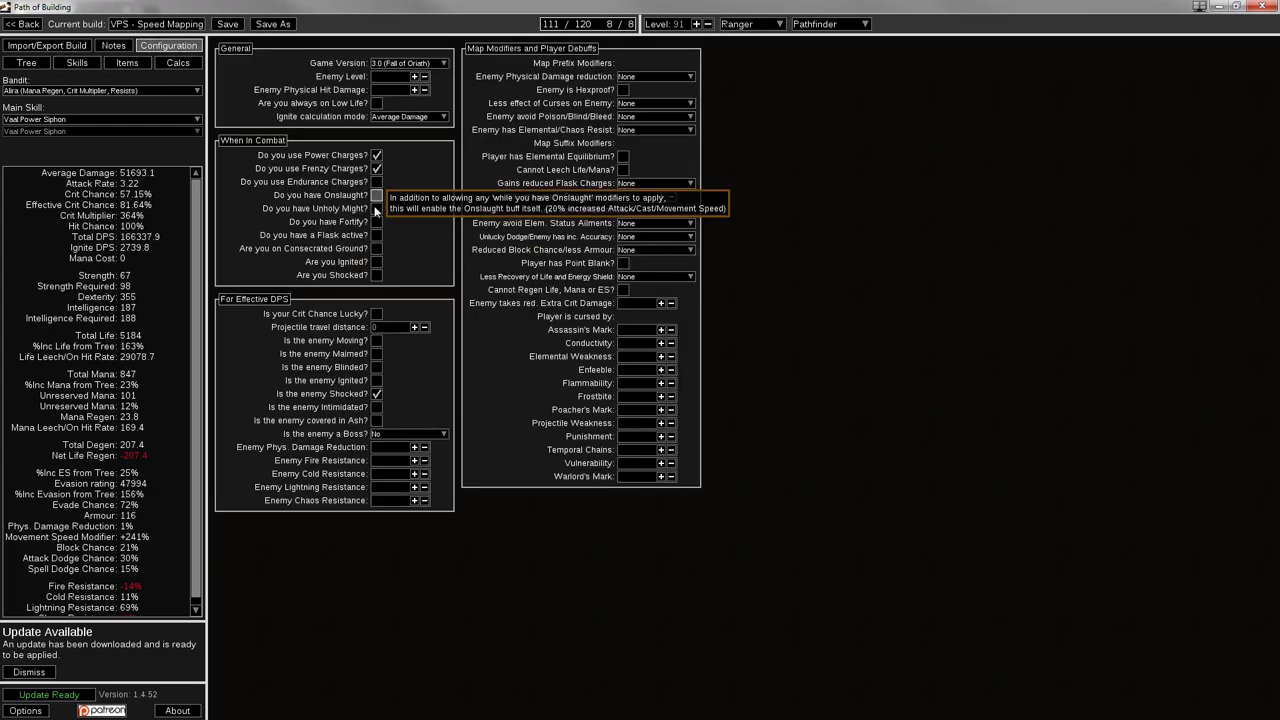
click(376, 394)
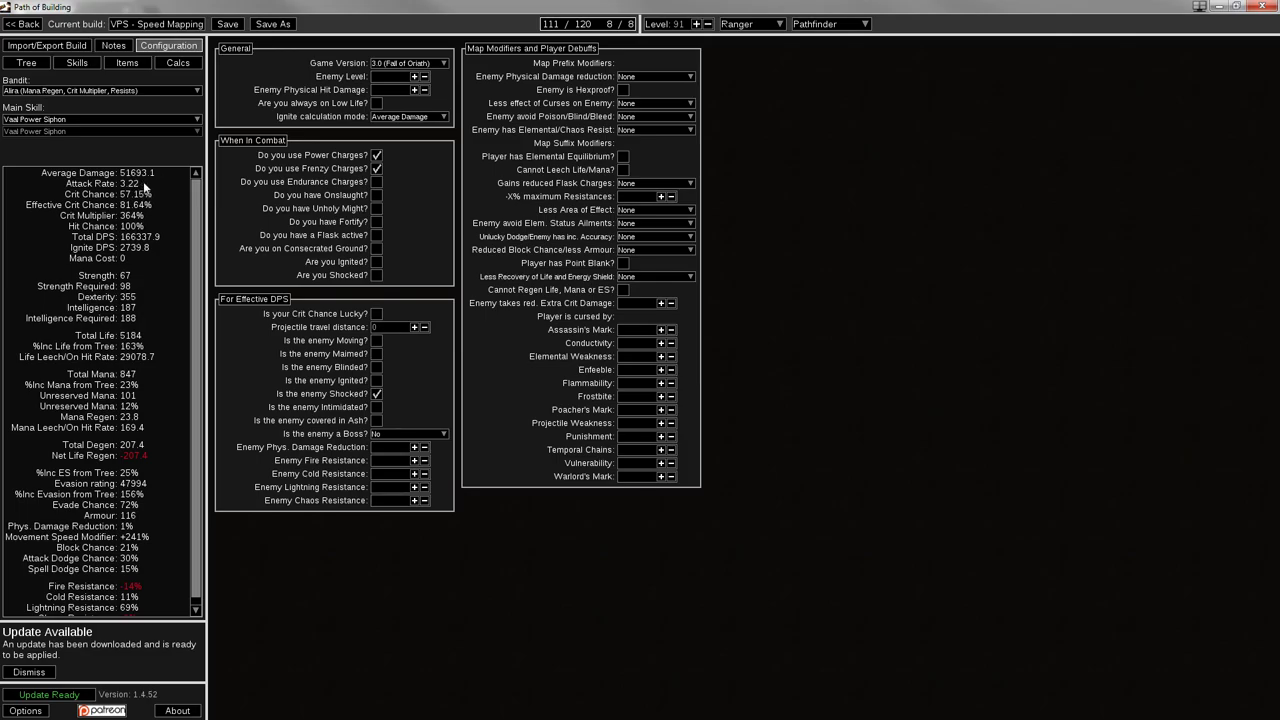
click(26, 62)
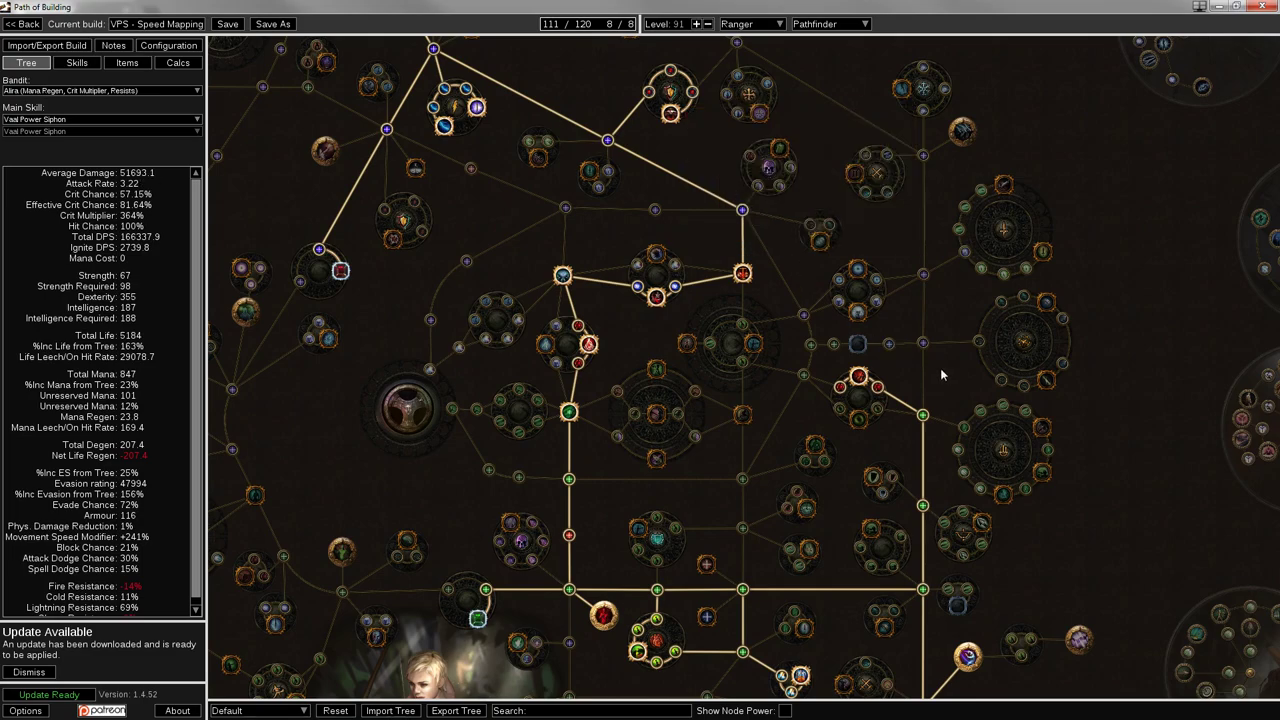
mouse_move(858, 420)
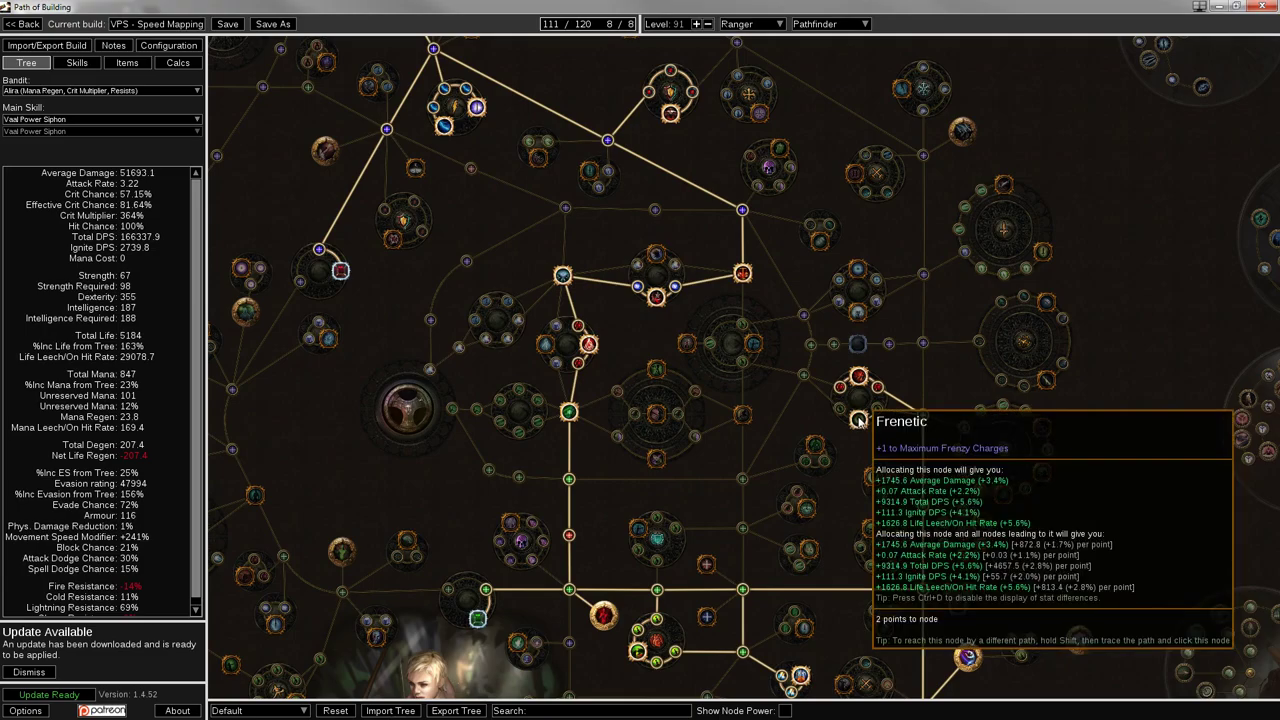
drag(850, 450, 983, 176)
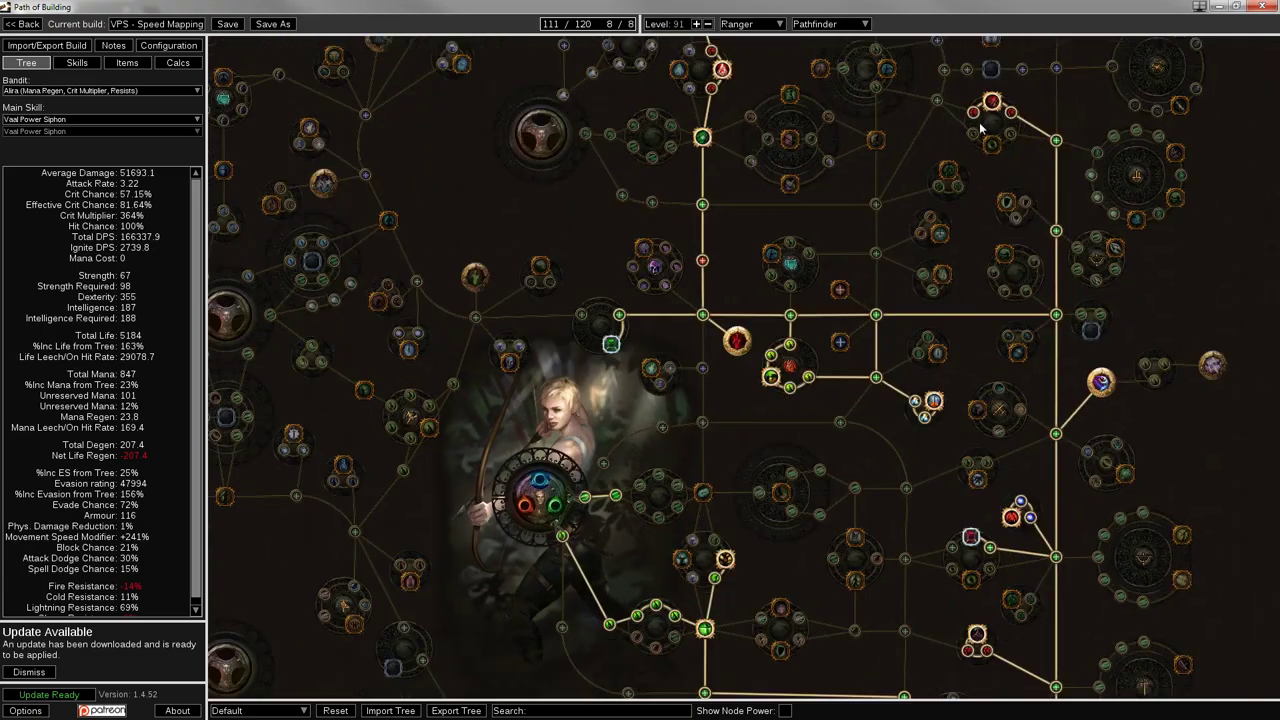
mouse_move(585, 500)
drag(930, 474, 644, 411)
scroll(622, 518, down, 2)
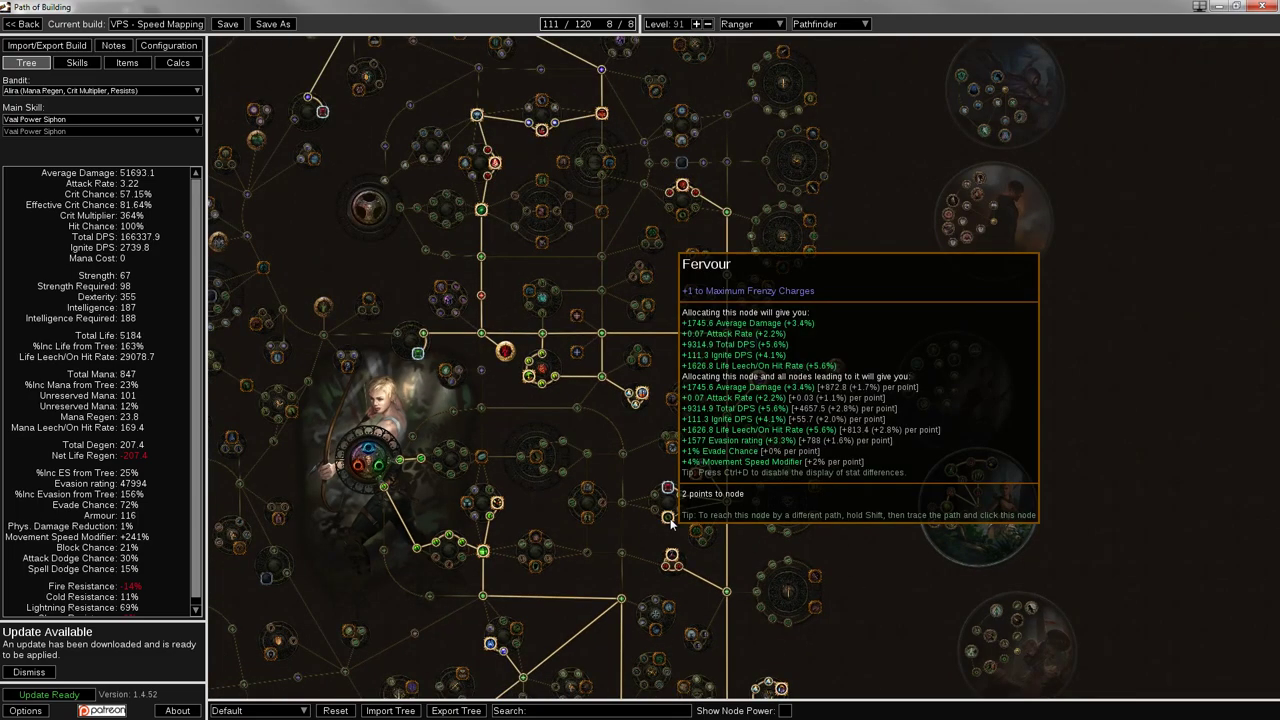
mouse_move(683, 218)
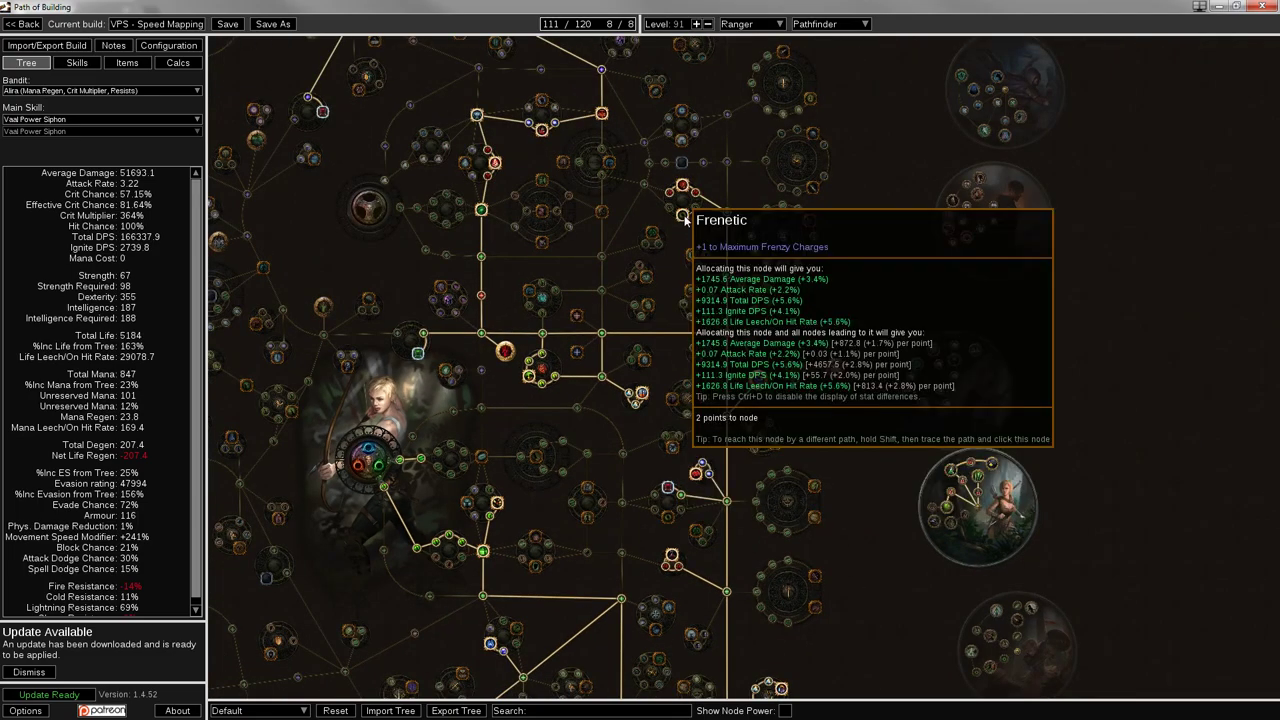
drag(669, 266, 825, 506)
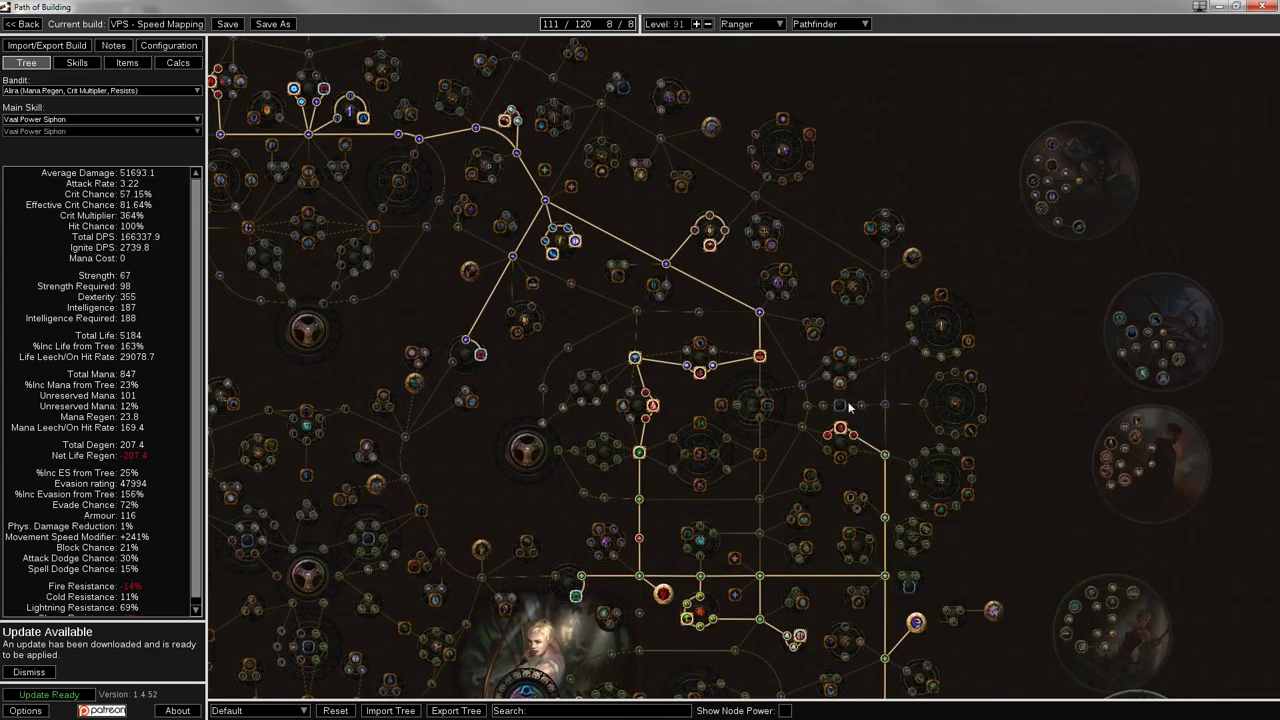
mouse_move(840, 405)
drag(460, 332, 252, 142)
drag(433, 370, 513, 130)
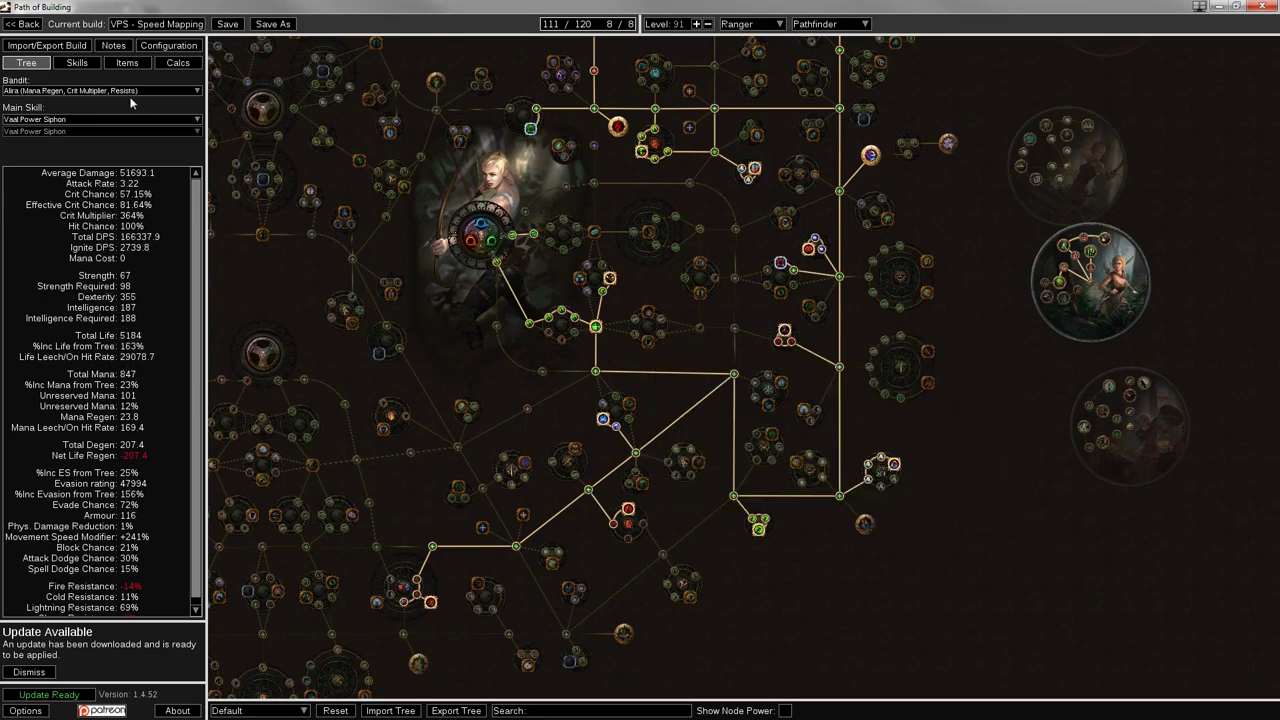
click(127, 62)
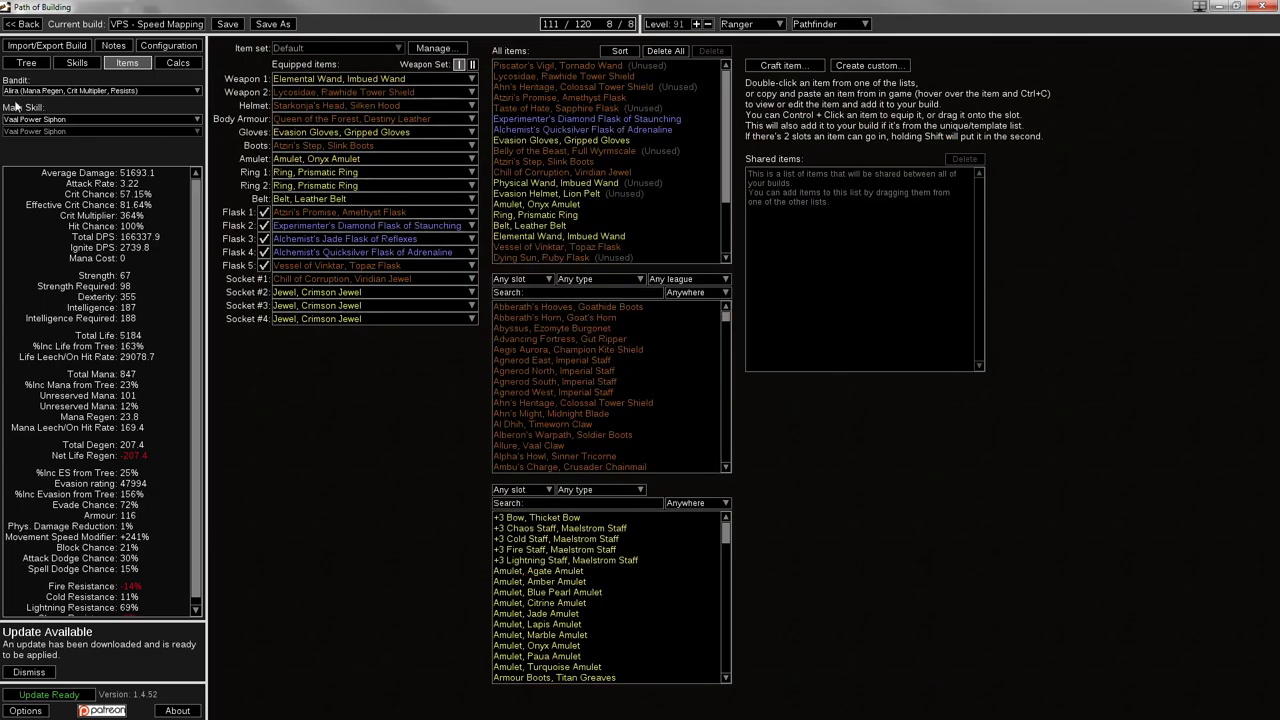
click(26, 62)
drag(912, 387, 980, 442)
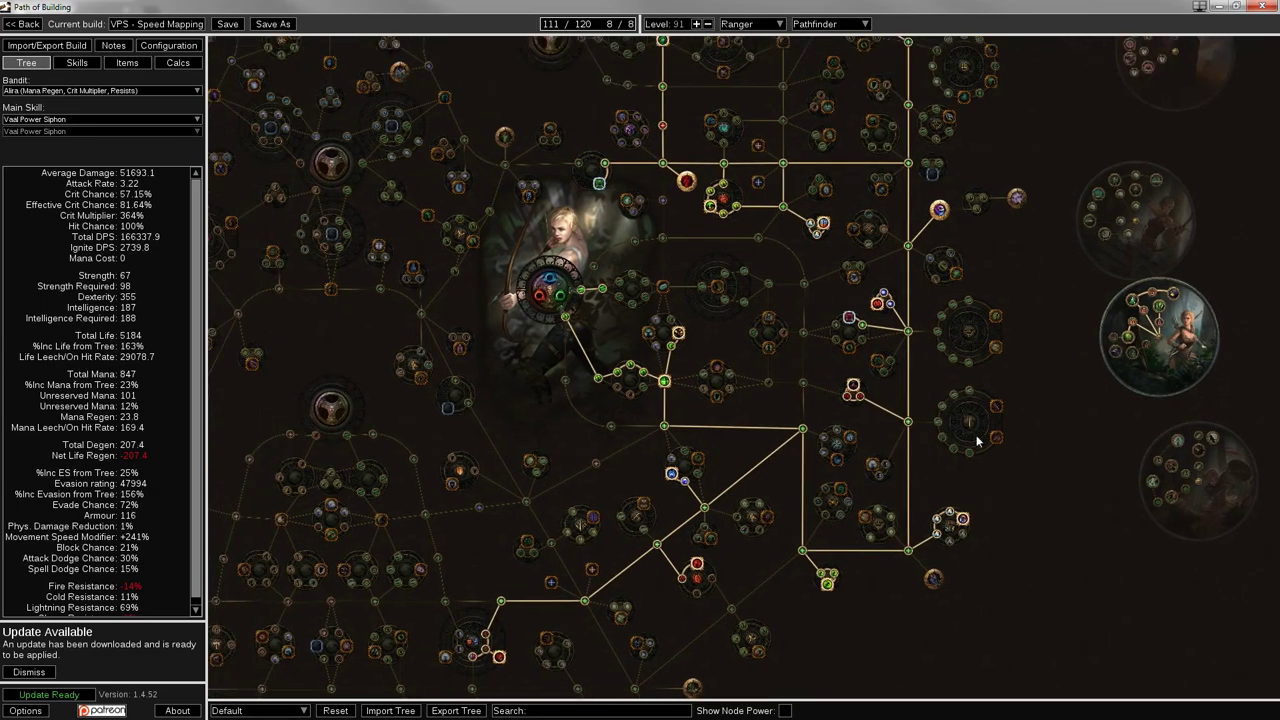
drag(588, 360, 613, 605)
drag(538, 360, 604, 456)
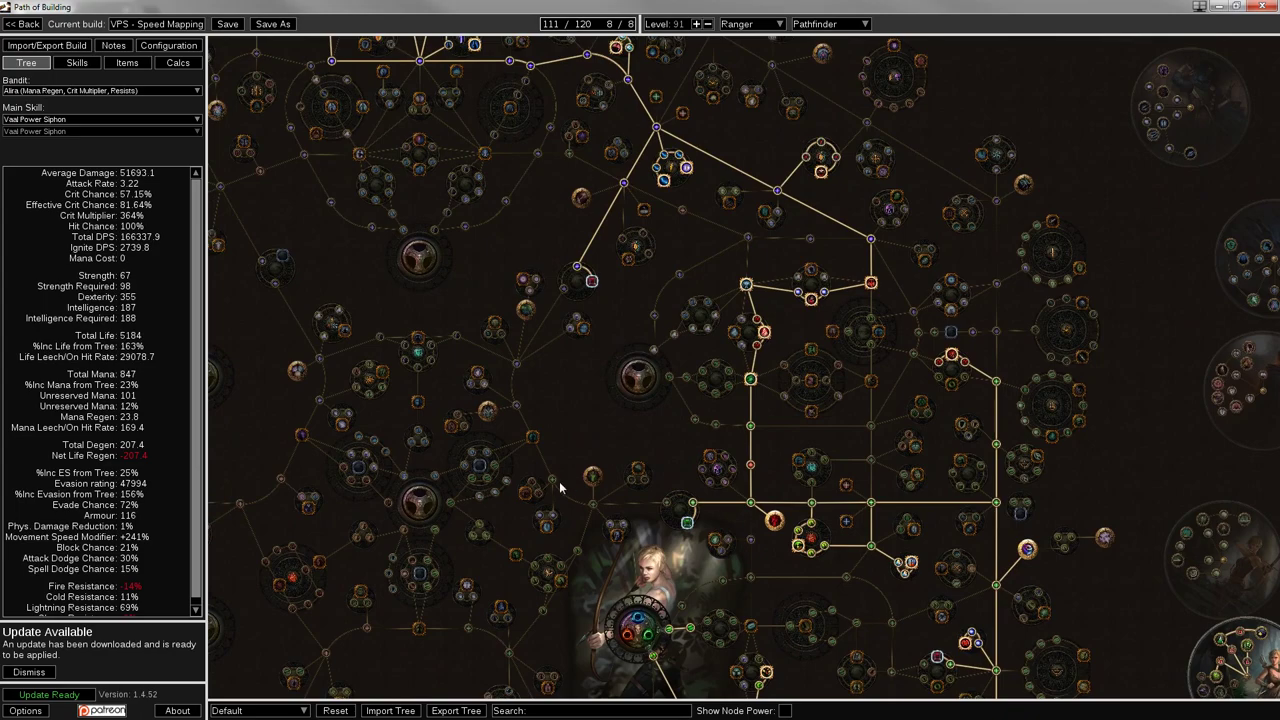
mouse_move(524, 493)
mouse_move(546, 527)
drag(597, 578, 623, 289)
mouse_move(361, 230)
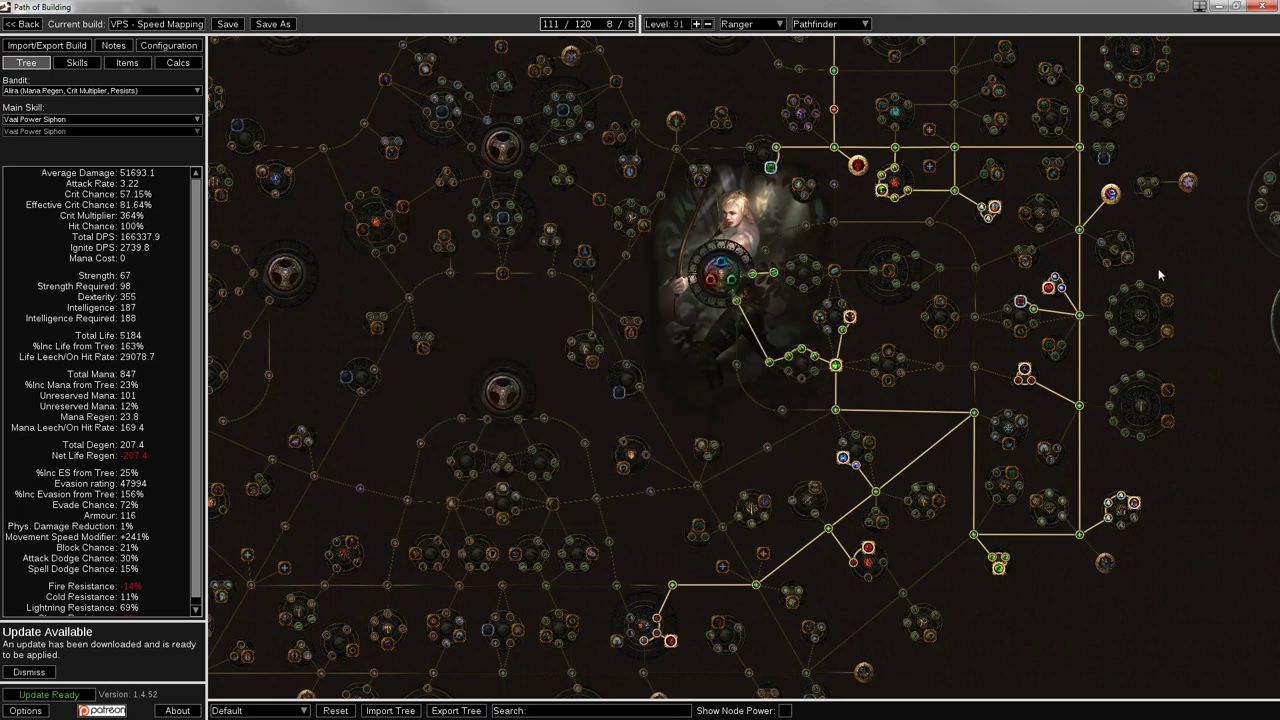
drag(1128, 268, 798, 394)
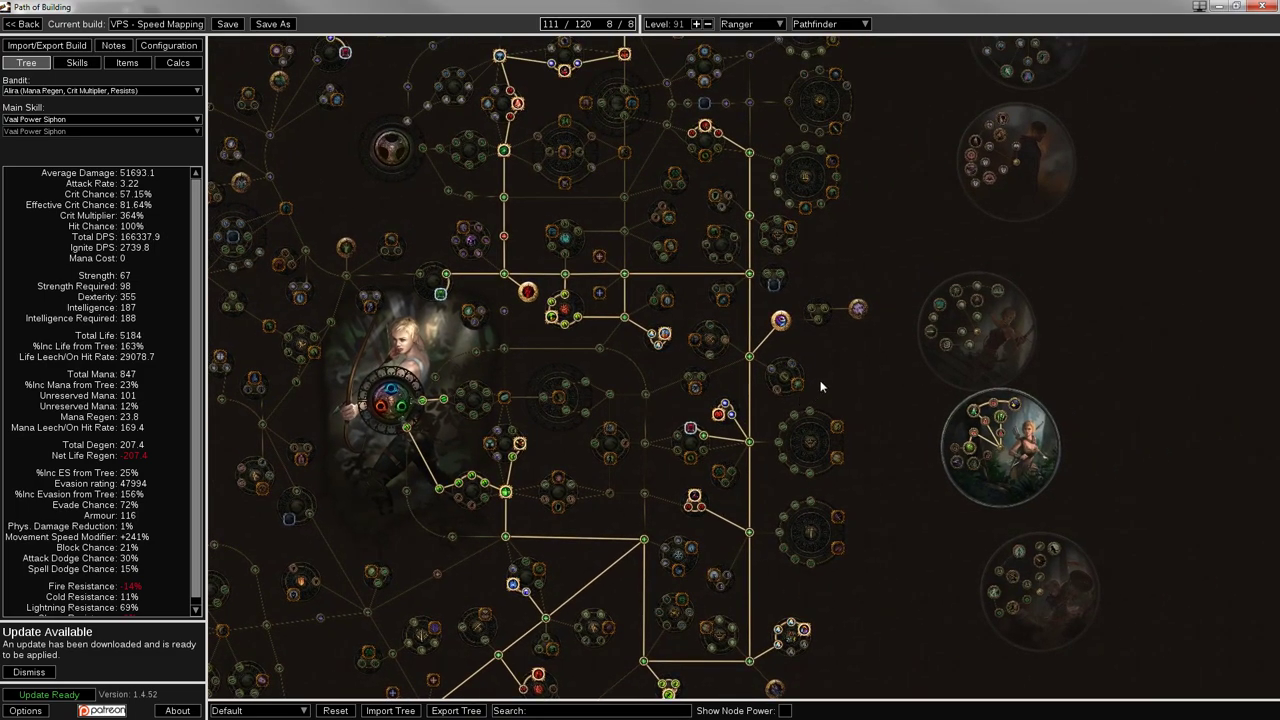